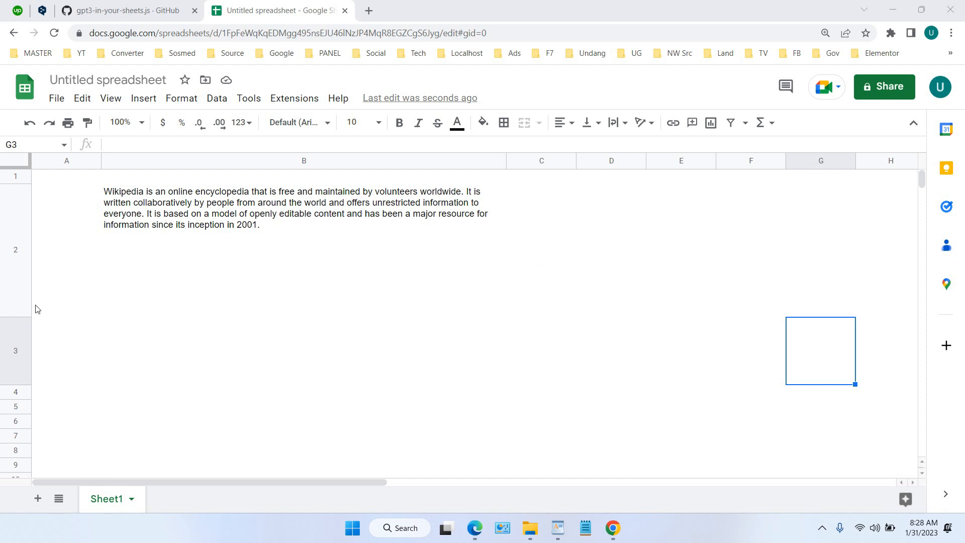
# Examine the AI formula in cell B2, including its prompt, temperature and model arguments.
pyautogui.click(138, 362)
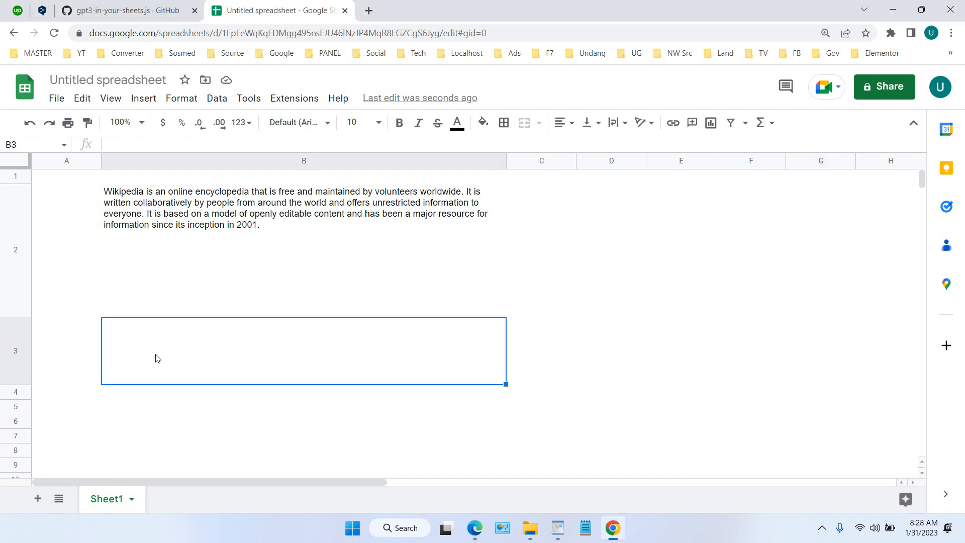
pyautogui.click(205, 219)
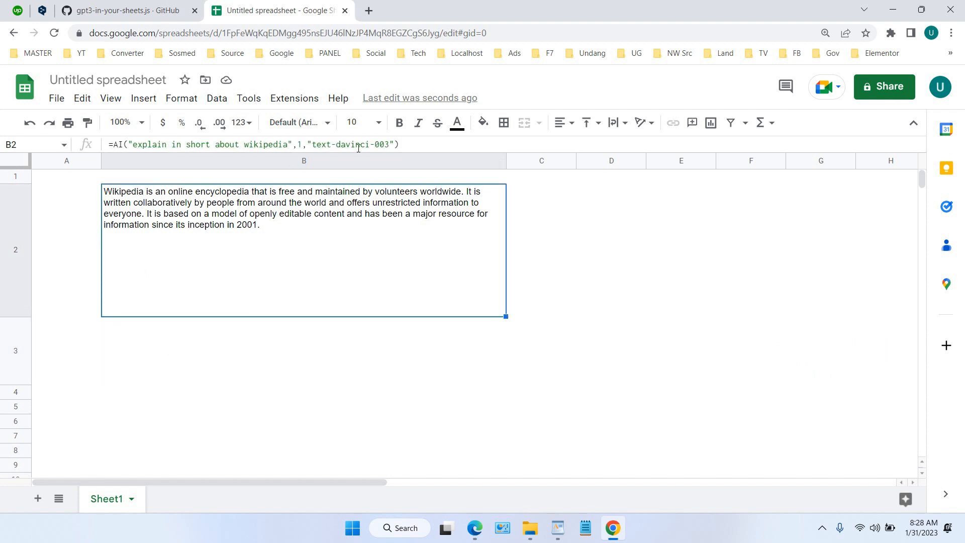
pyautogui.click(403, 145)
pyautogui.moveTo(403, 145); pyautogui.dragTo(103, 141)
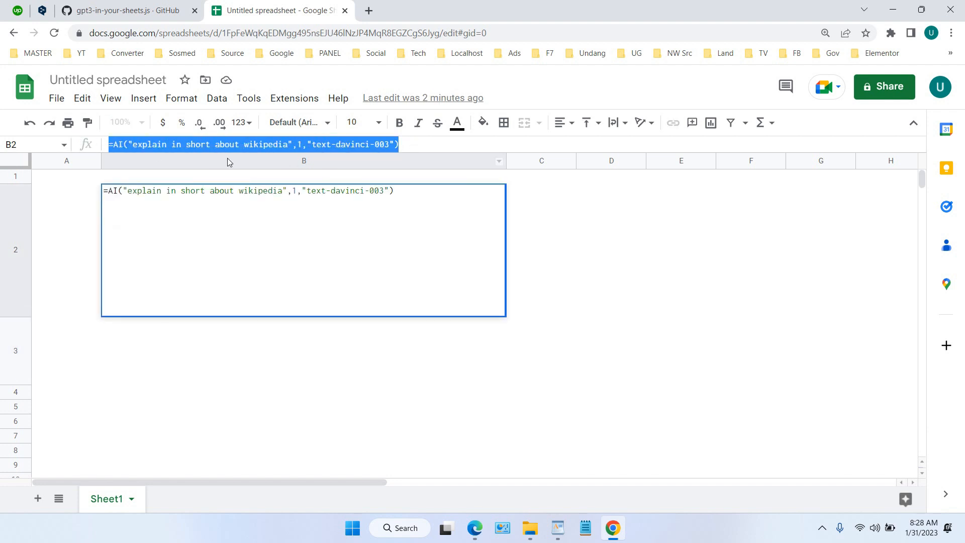
pyautogui.click(420, 142)
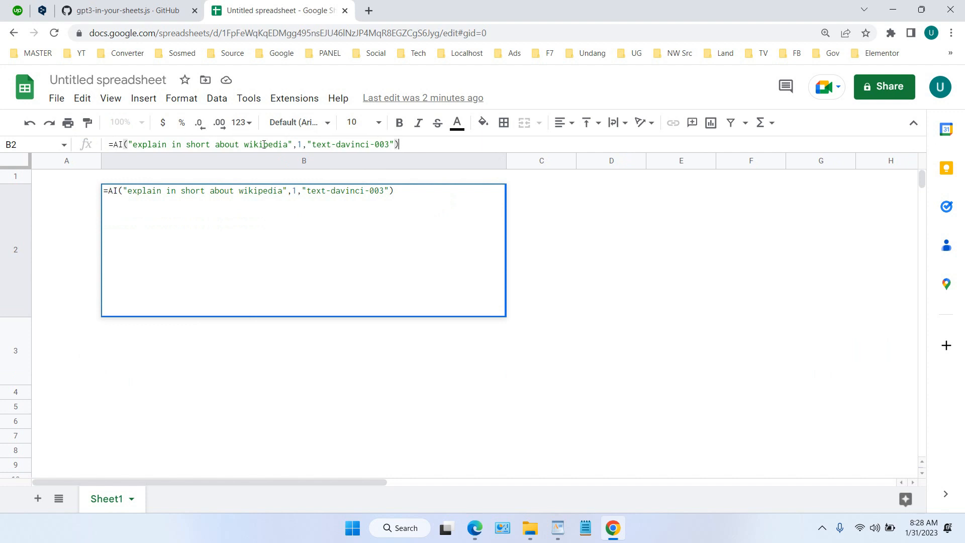
pyautogui.moveTo(292, 144); pyautogui.dragTo(404, 151)
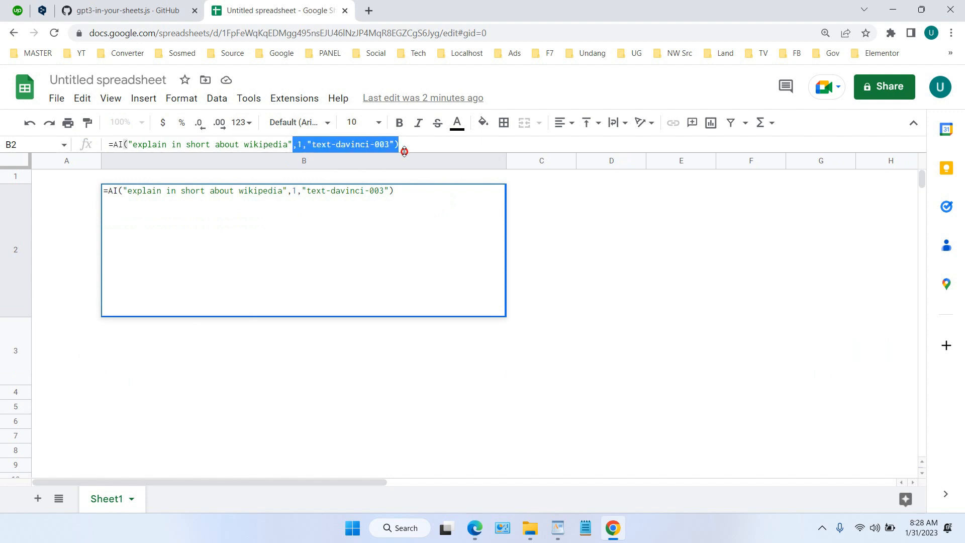
pyautogui.click(404, 145)
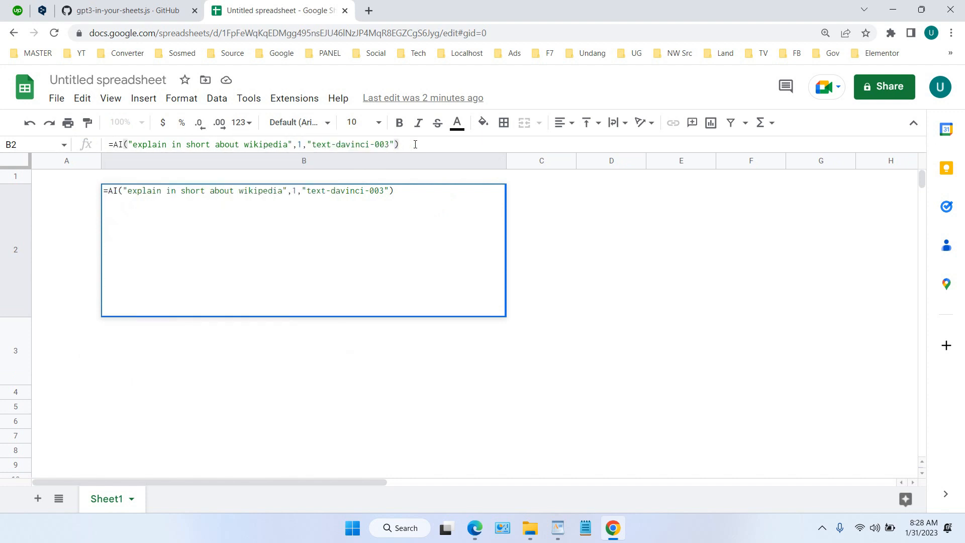
pyautogui.press('Tab')
# Enter the formula =AI("explain in short about facebook") in cell B3.
pyautogui.click(158, 351)
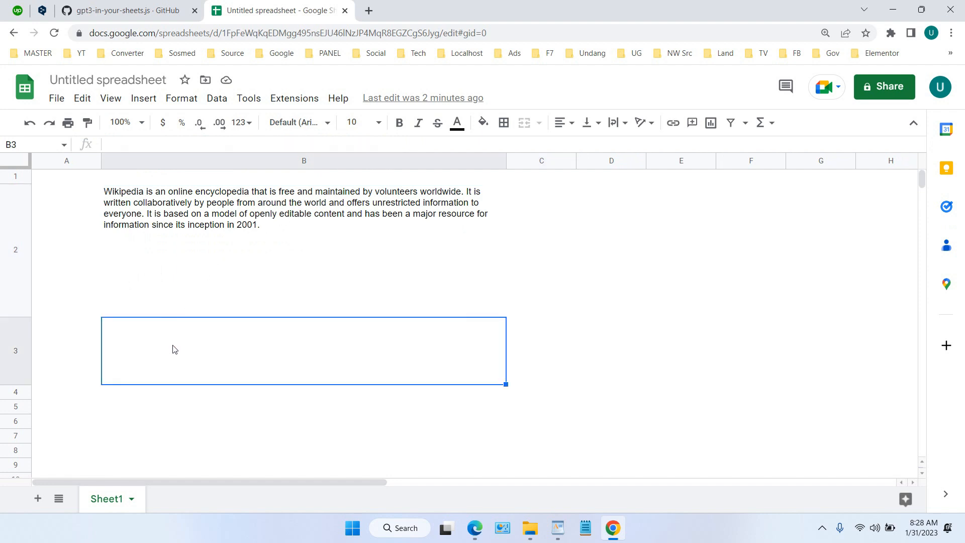
pyautogui.write('=AI')
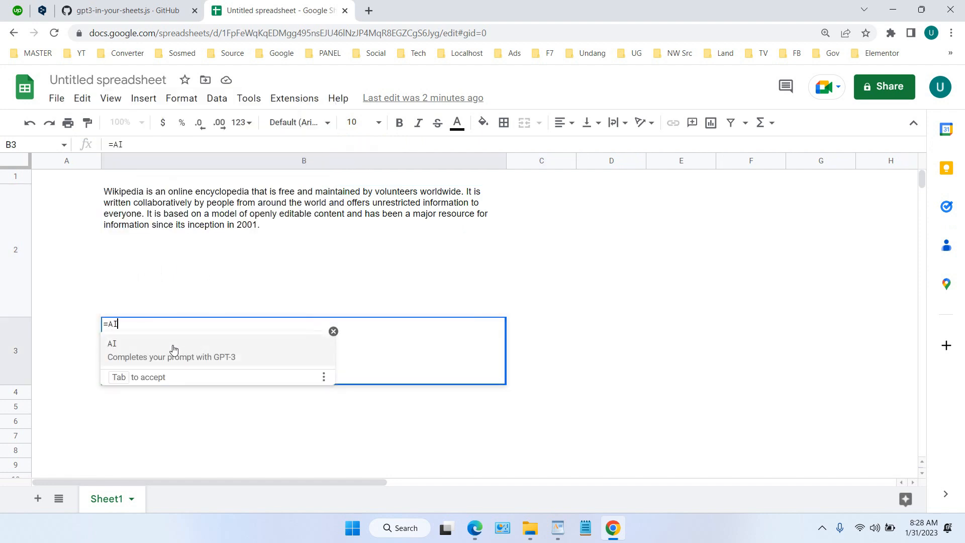
pyautogui.click(173, 351)
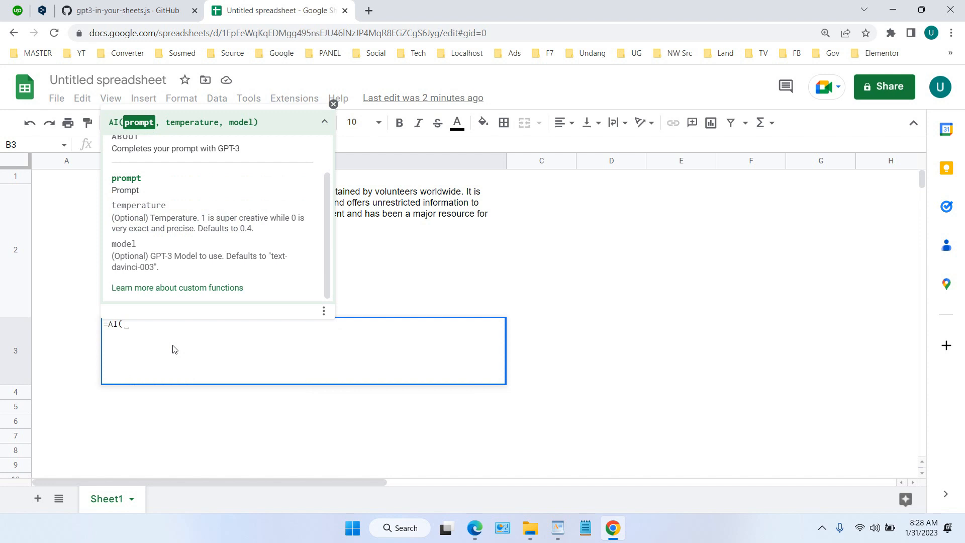
pyautogui.write('"')
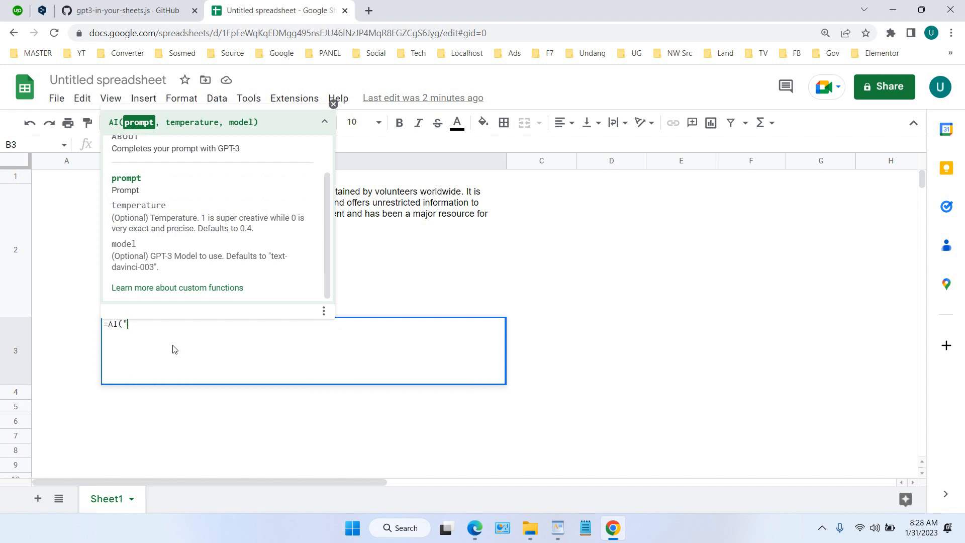
pyautogui.write('explacin in short about face')
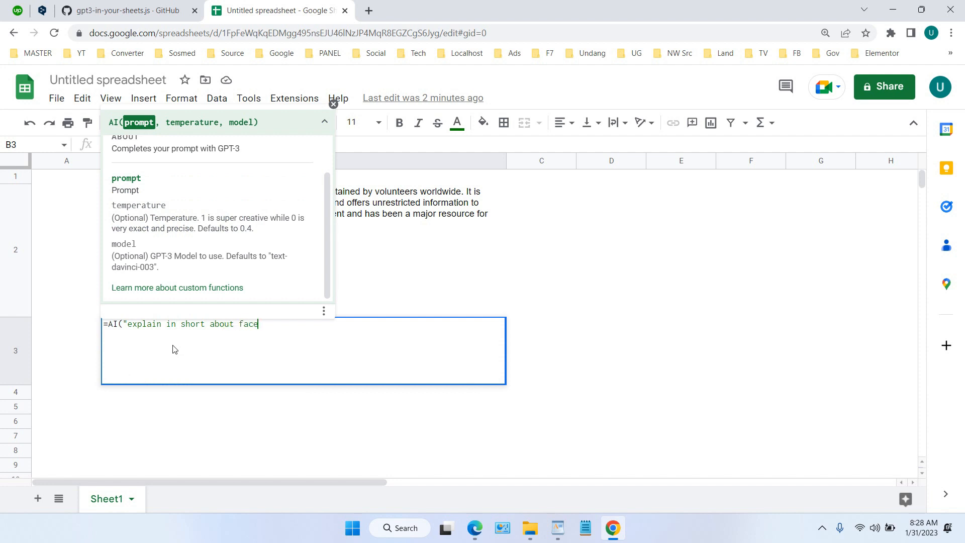
pyautogui.write('book"')
pyautogui.scroll(1, 217, 212)
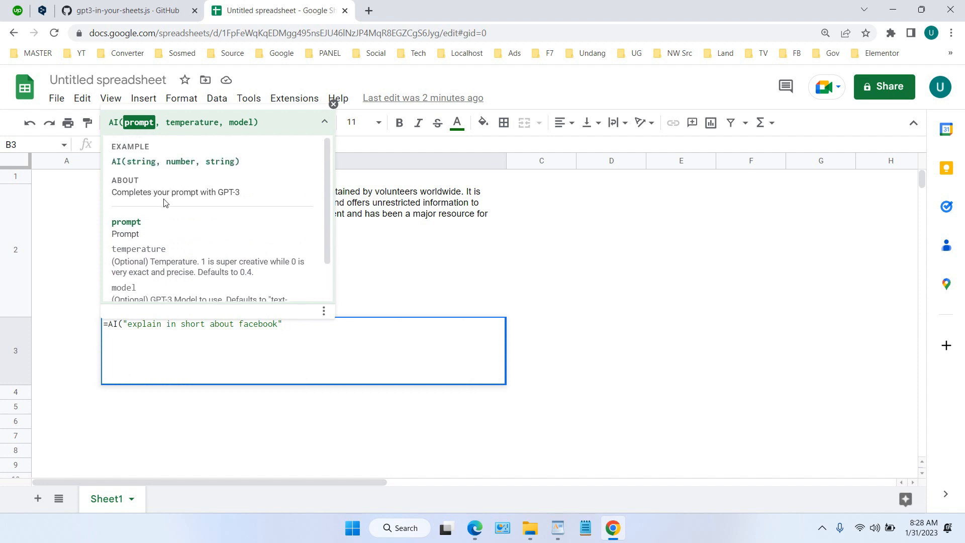
pyautogui.scroll(-1, 147, 223)
pyautogui.scroll(1, 159, 211)
pyautogui.scroll(-1, 151, 221)
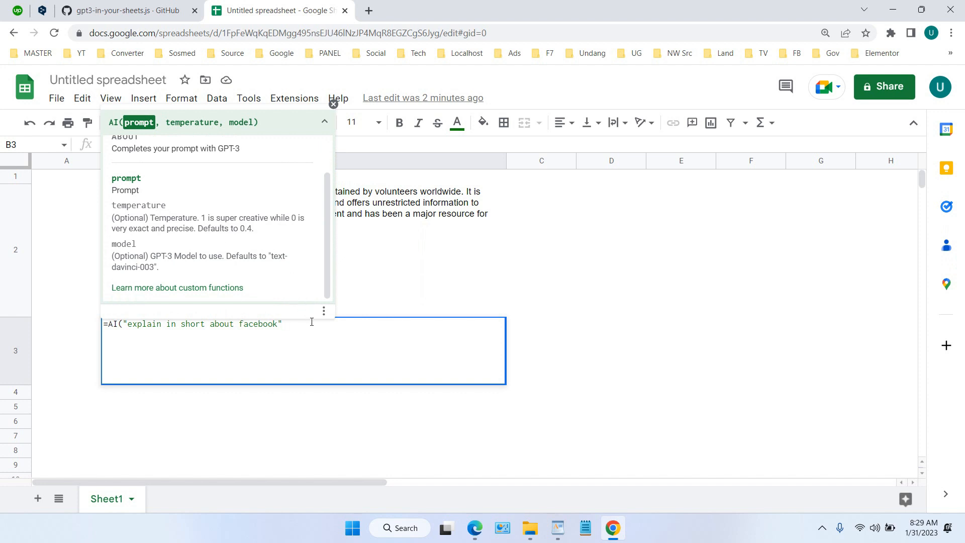
pyautogui.write(')')
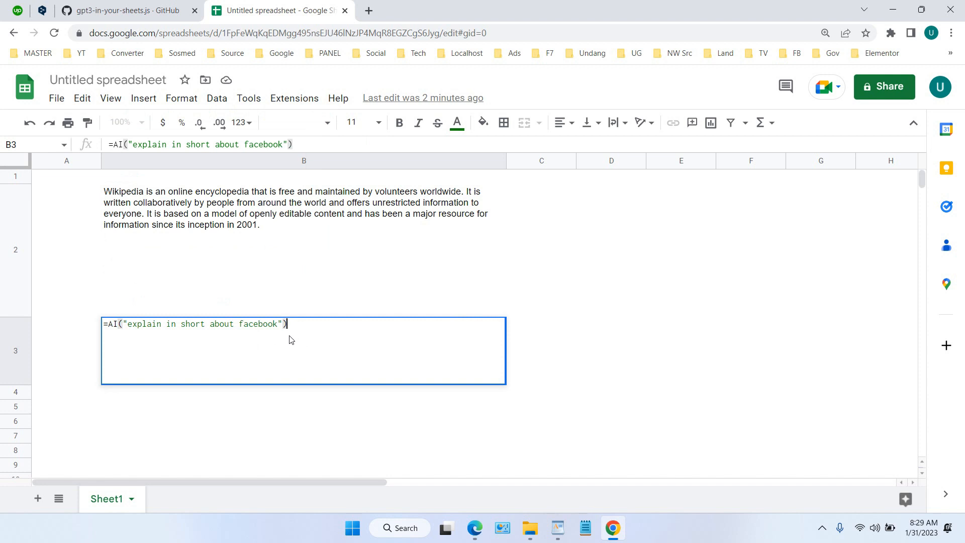
pyautogui.press('Tab')
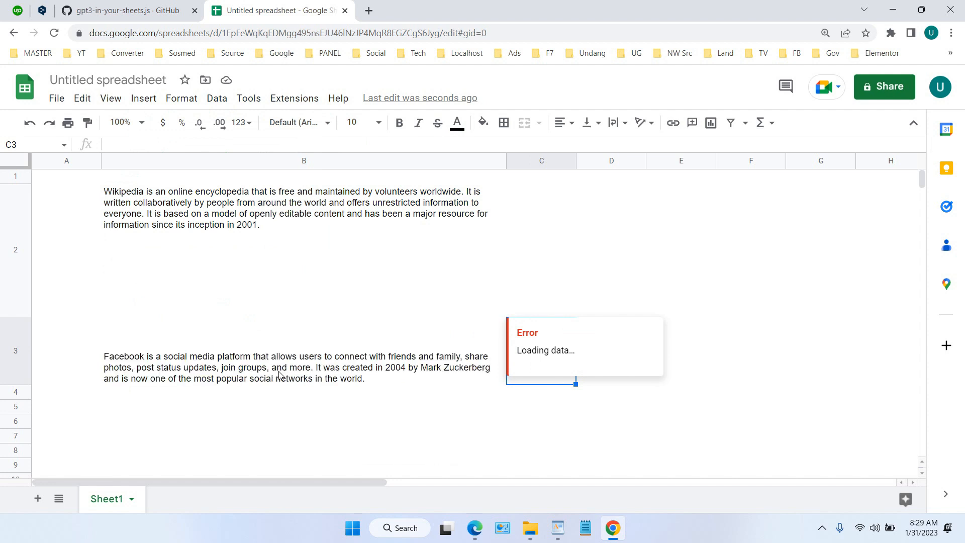
# Add a temperature argument of 1 to the Facebook prompt's AI formula in cell B3.
pyautogui.click(317, 369)
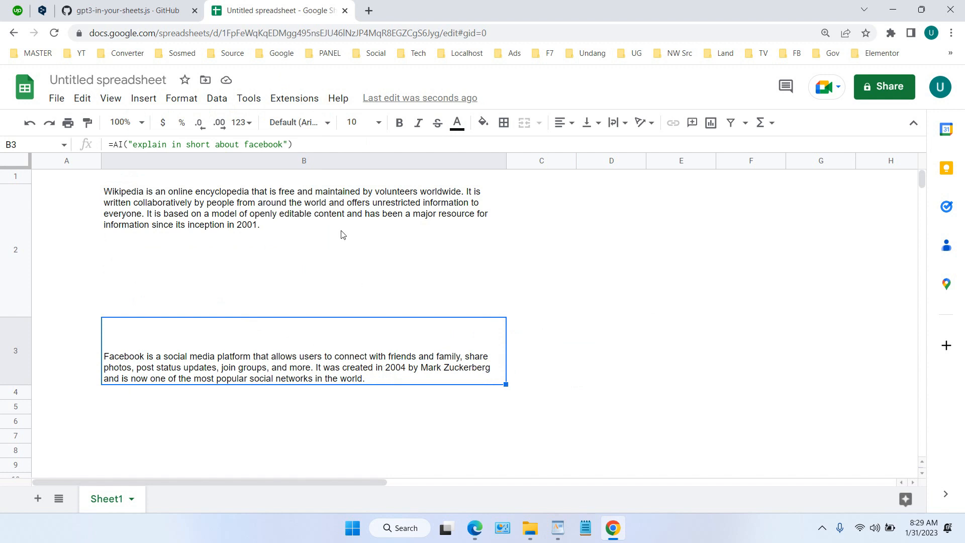
pyautogui.press('F2')
pyautogui.click(280, 323)
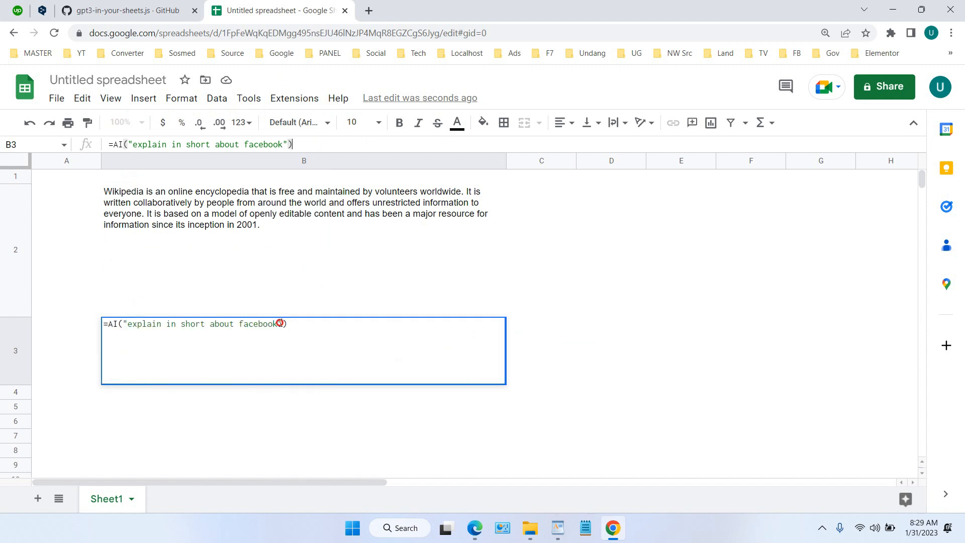
pyautogui.write(',1')
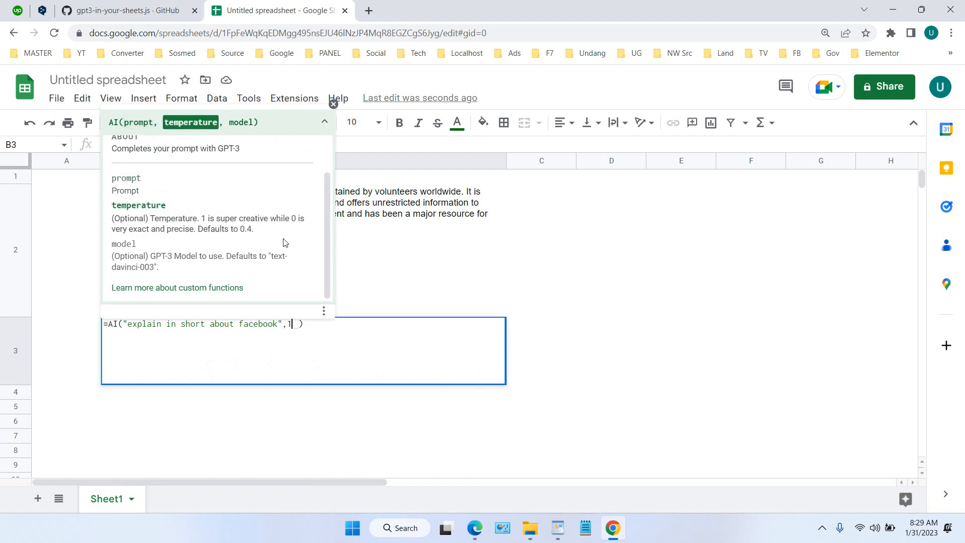
pyautogui.press('BackSpace')
pyautogui.write('1')
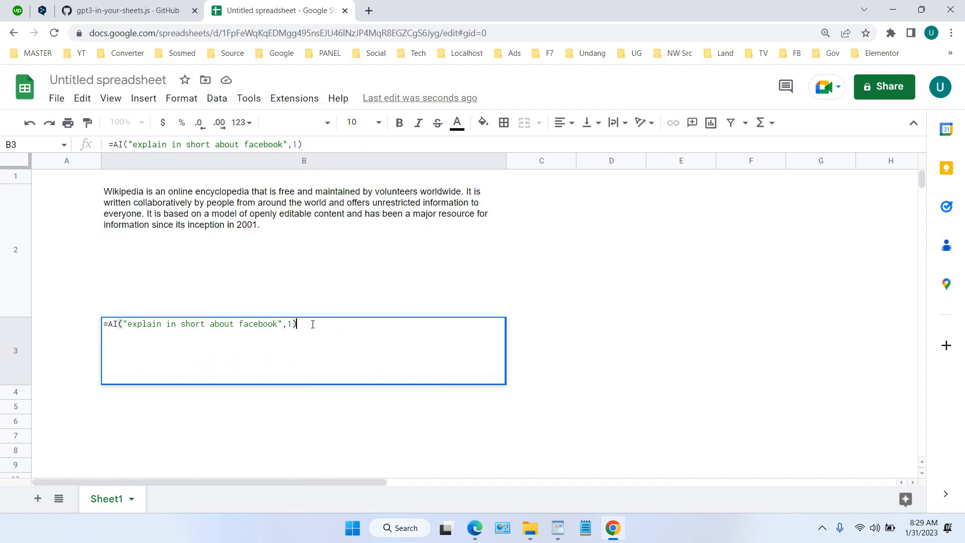
pyautogui.press('Tab')
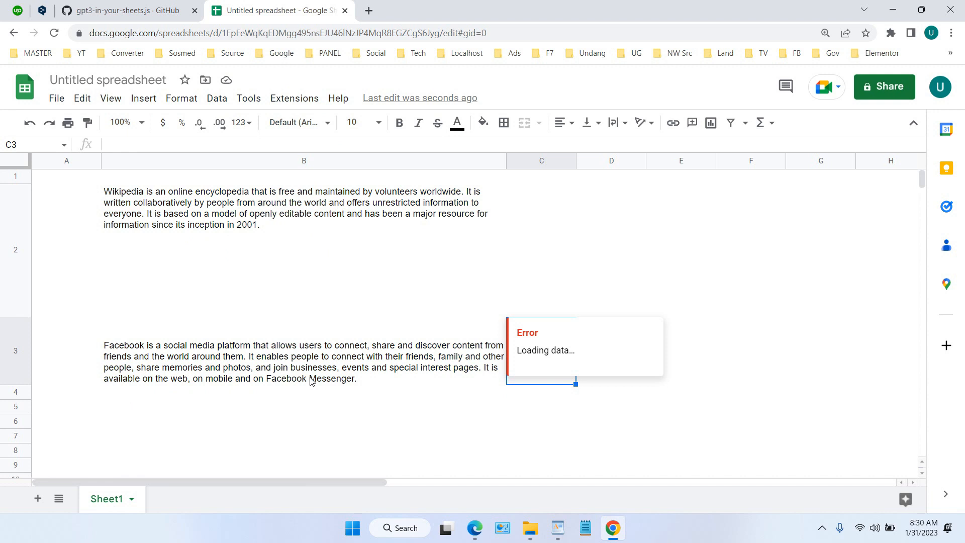
pyautogui.click(382, 379)
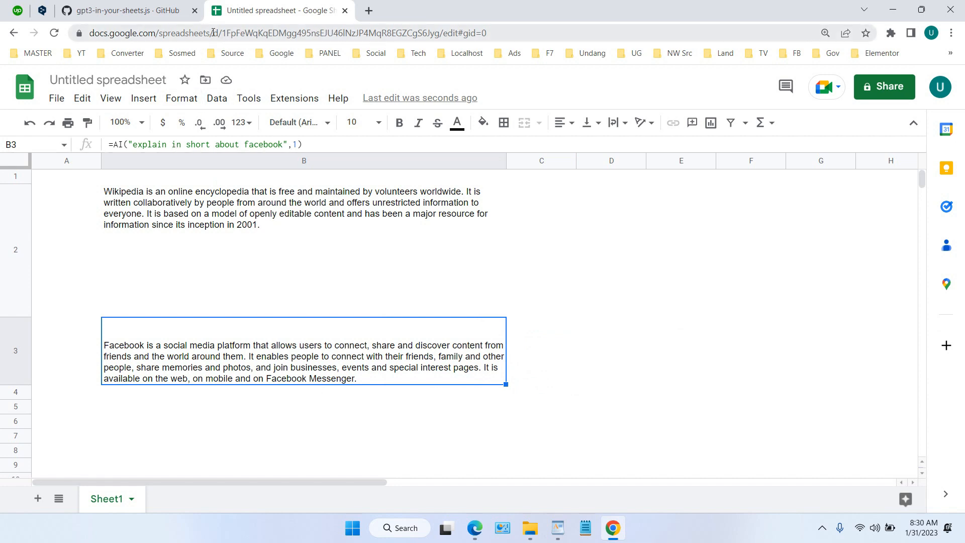
# Go to the Google Sheets home page at docs.google.com/spreadsheets/ and create a blank spreadsheet.
pyautogui.moveTo(213, 32); pyautogui.dragTo(536, 32)
pyautogui.press('BackSpace')
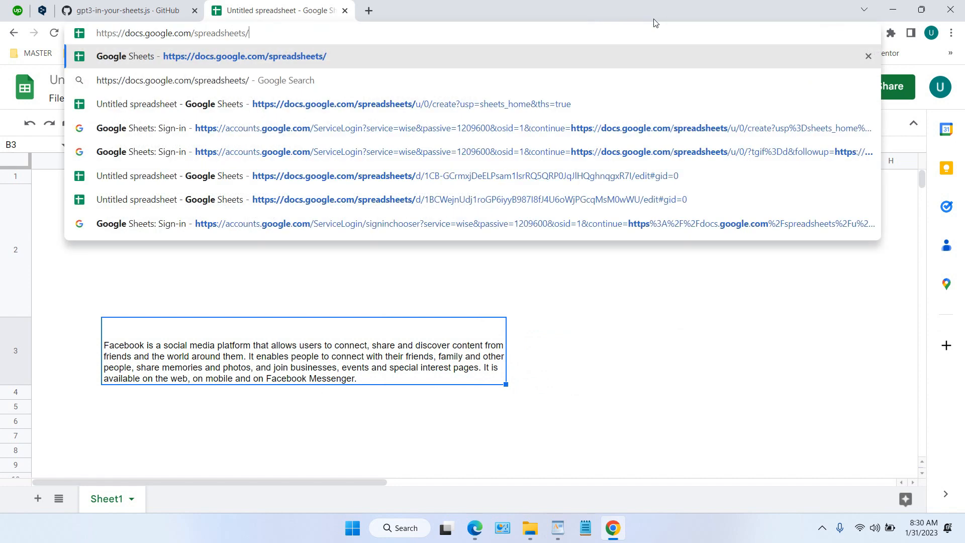
pyautogui.press('Return')
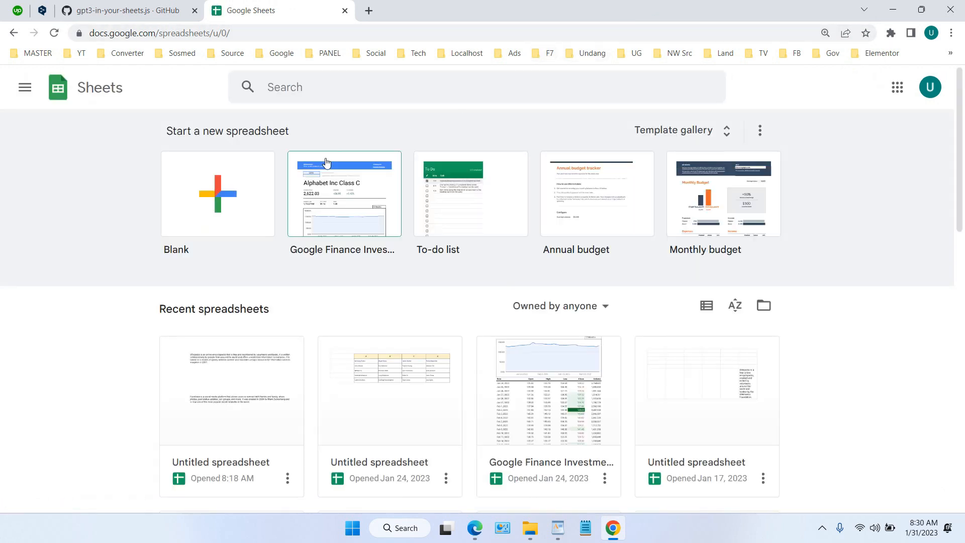
pyautogui.click(232, 203)
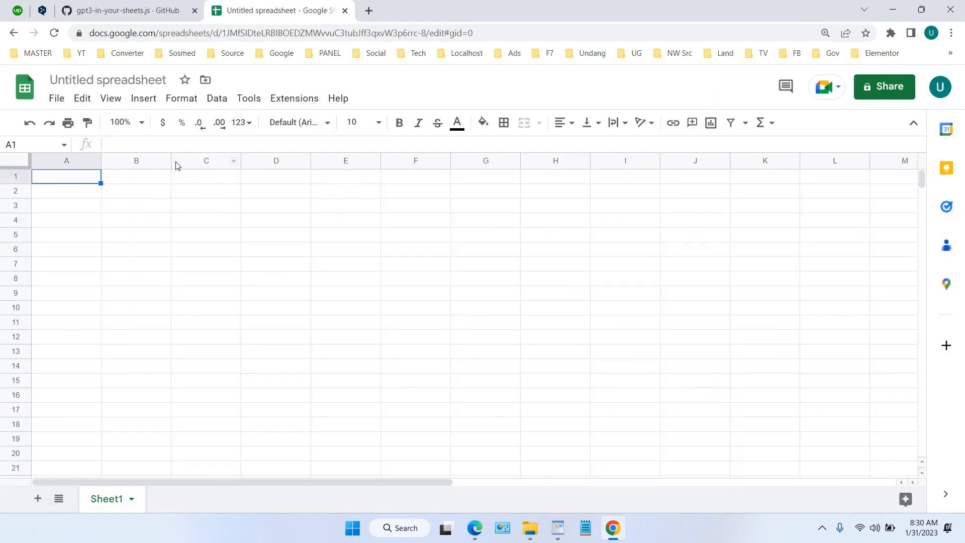
# Widen column B to nearly four times its default width and set the whole column's text wrapping to Wrap.
pyautogui.moveTo(171, 160); pyautogui.dragTo(369, 177)
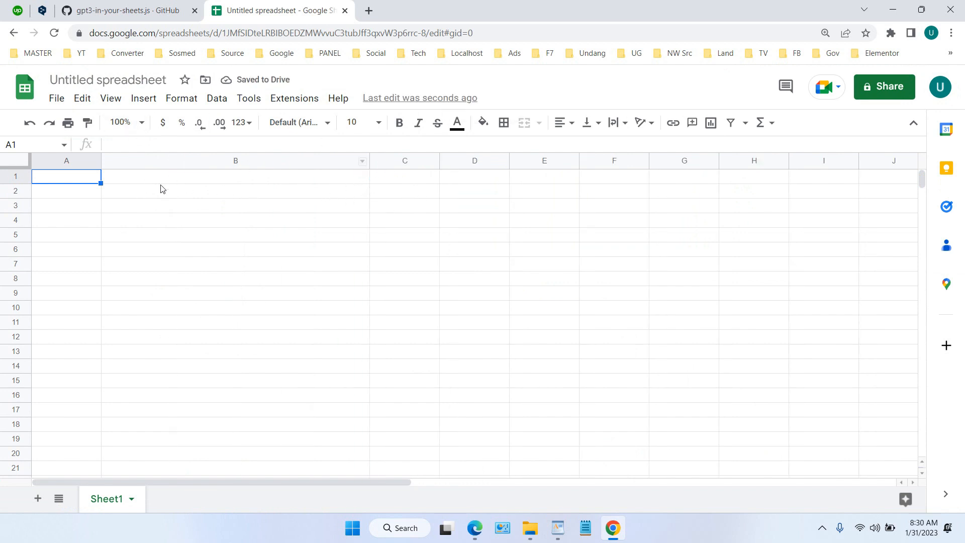
pyautogui.click(173, 195)
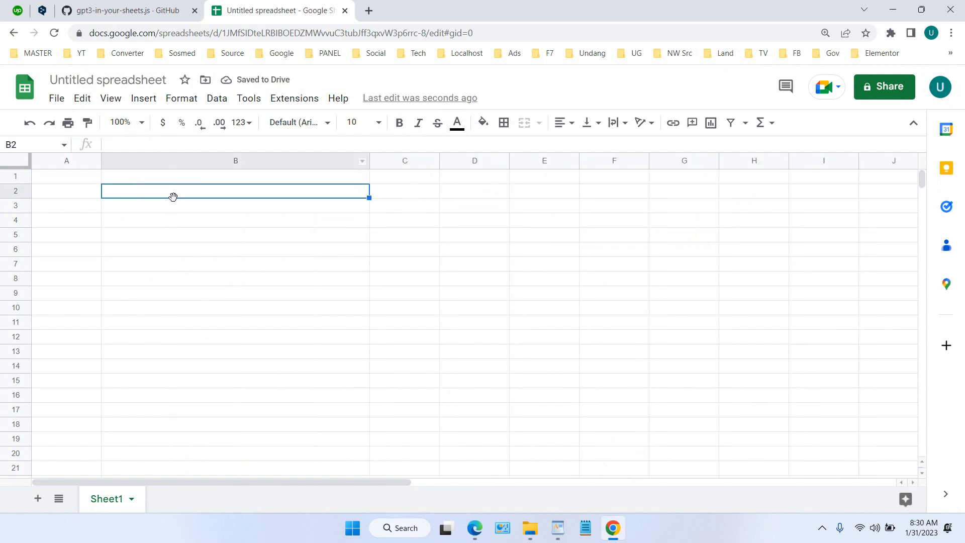
pyautogui.click(182, 101)
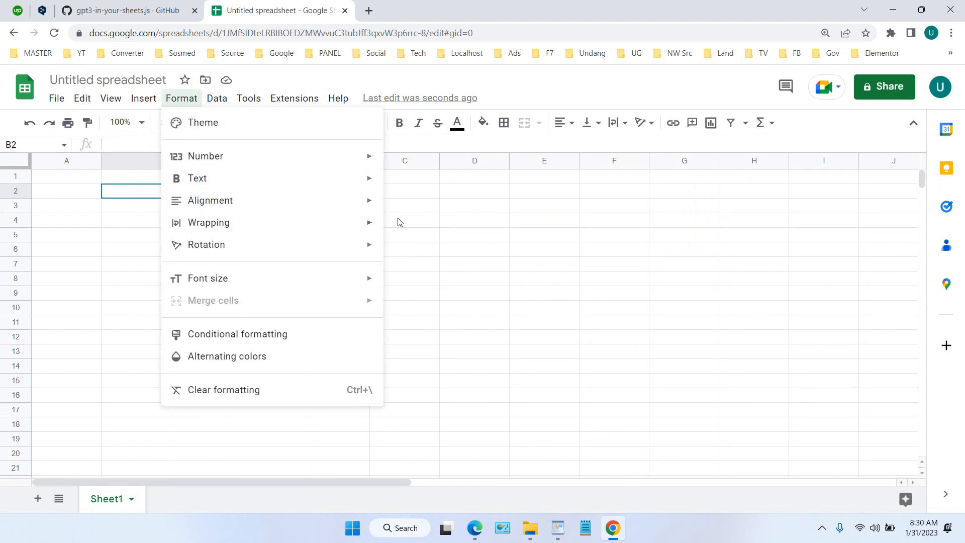
pyautogui.click(146, 159)
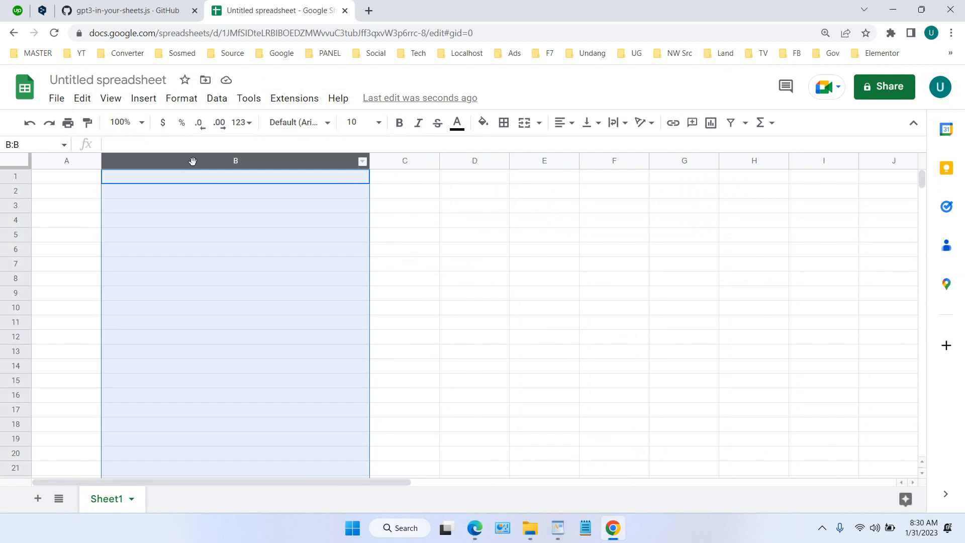
pyautogui.click(243, 161)
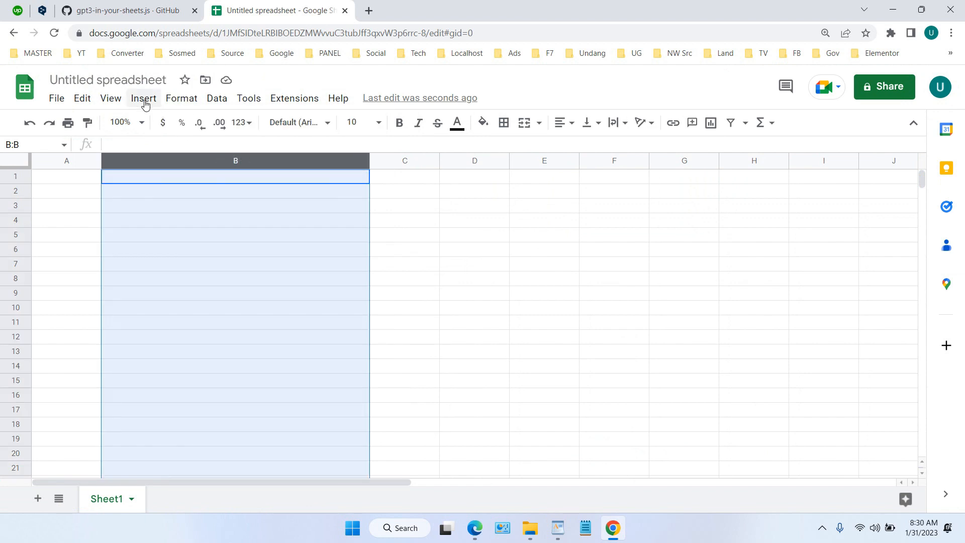
pyautogui.click(174, 99)
pyautogui.moveTo(364, 222)
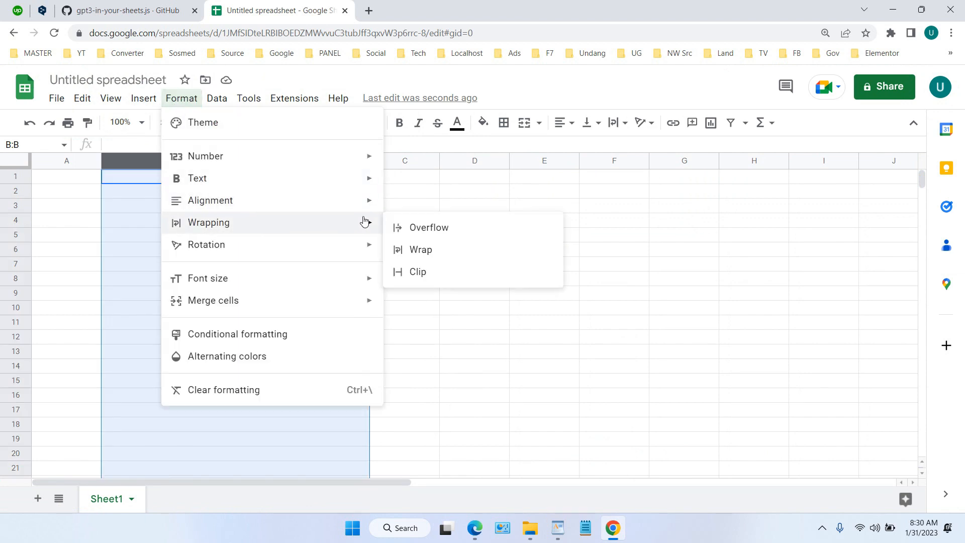
pyautogui.click(407, 254)
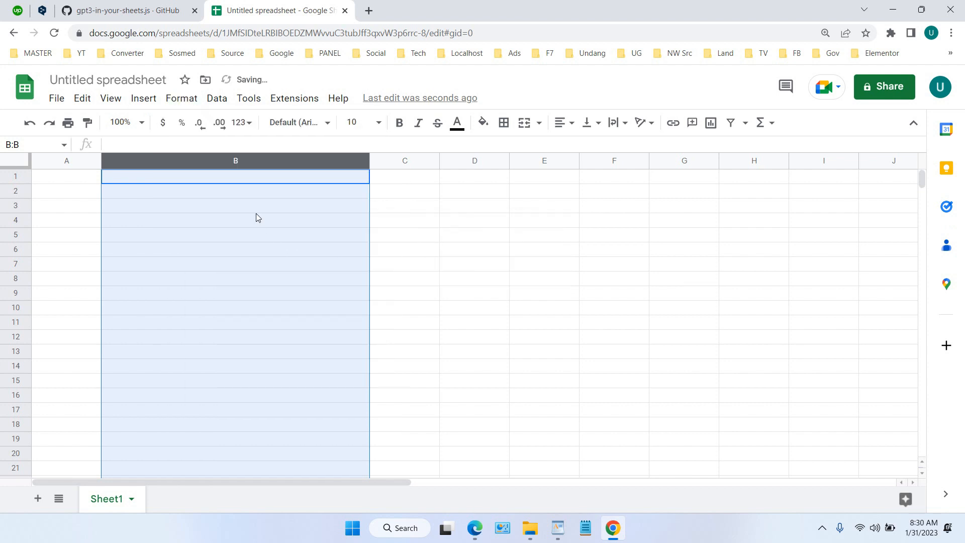
# Hide the gridlines of Sheet1 and select cell B3.
pyautogui.click(112, 100)
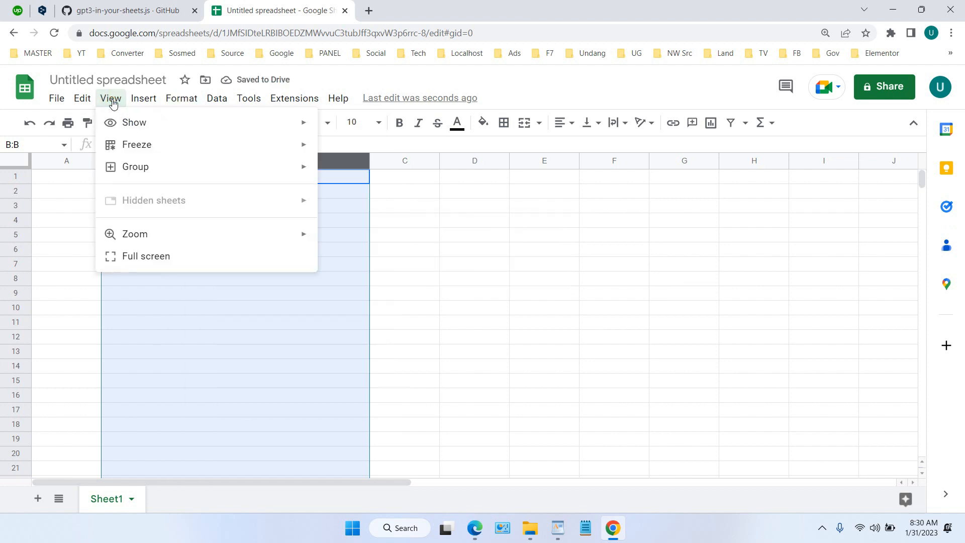
pyautogui.moveTo(126, 123)
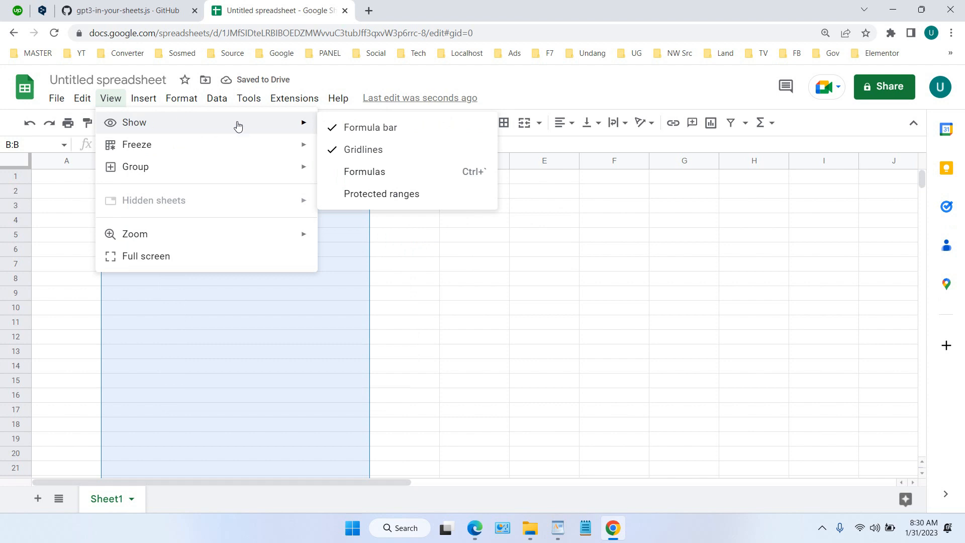
pyautogui.click(394, 148)
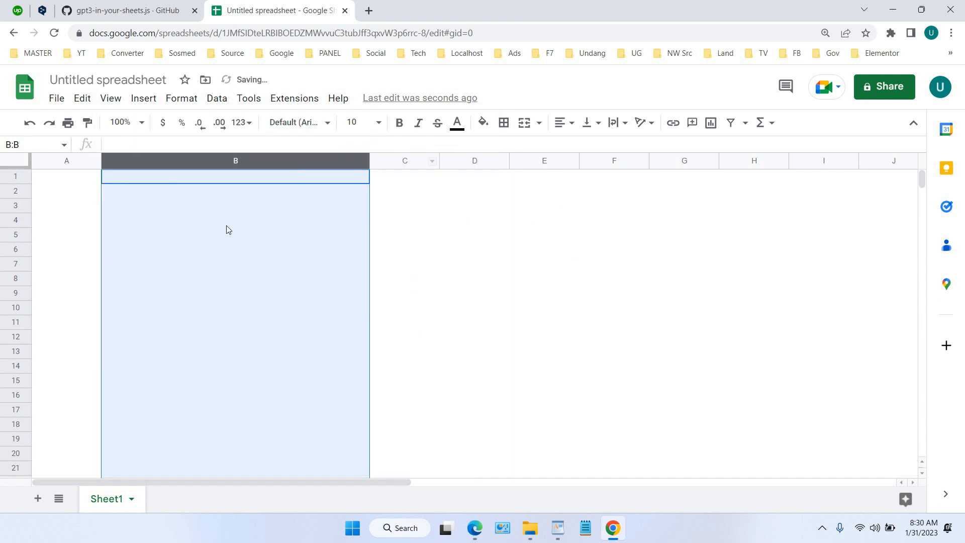
pyautogui.click(209, 211)
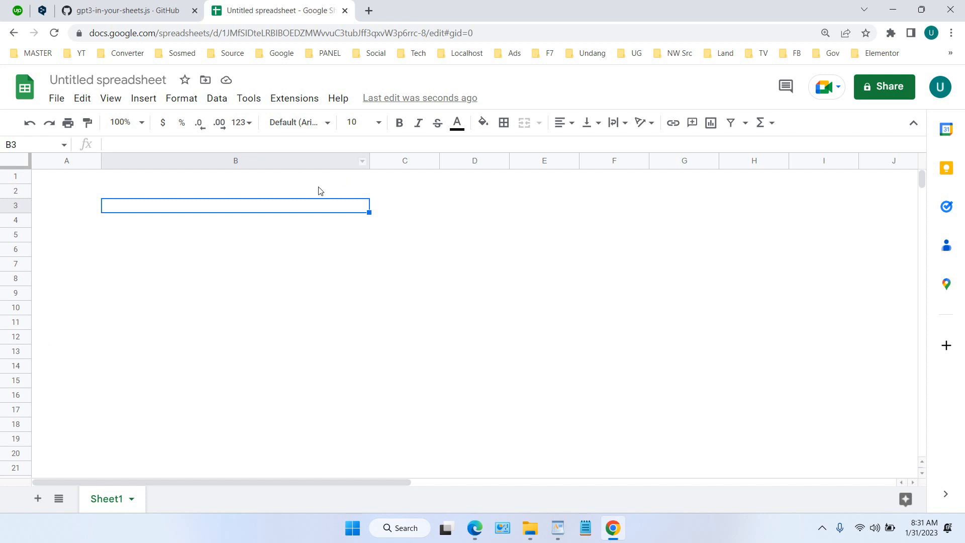
# Open the Apps Script editor for this spreadsheet, and rename the spreadsheet as My Open AI.
pyautogui.click(288, 99)
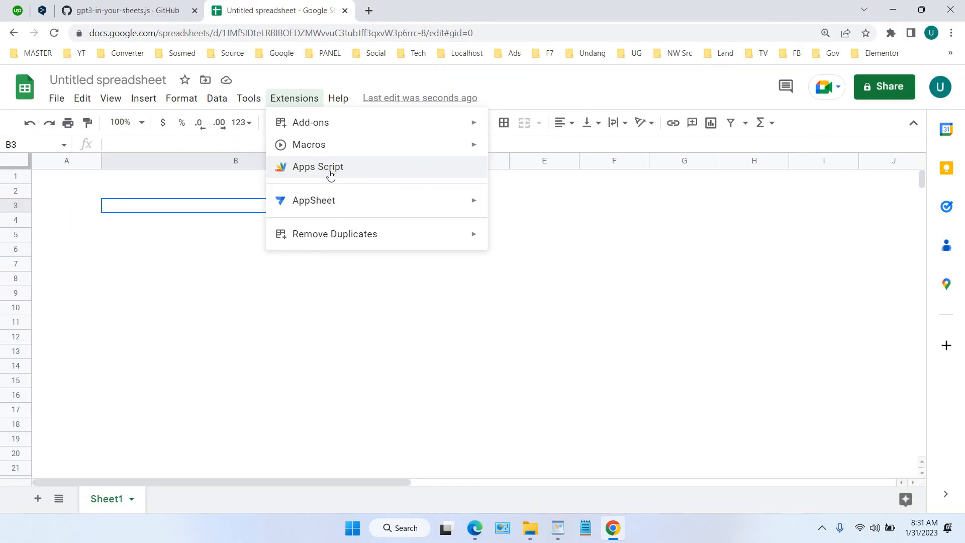
pyautogui.click(483, 276)
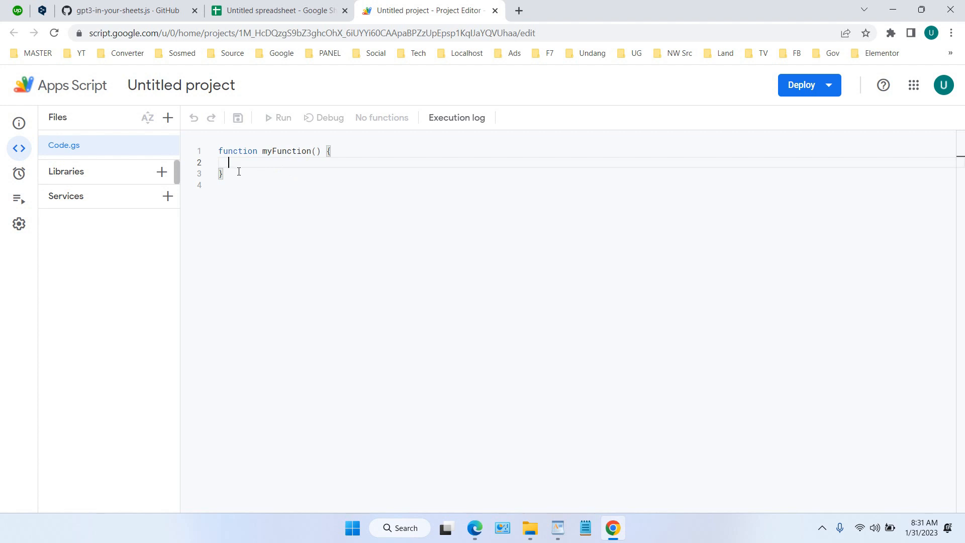
pyautogui.click(264, 10)
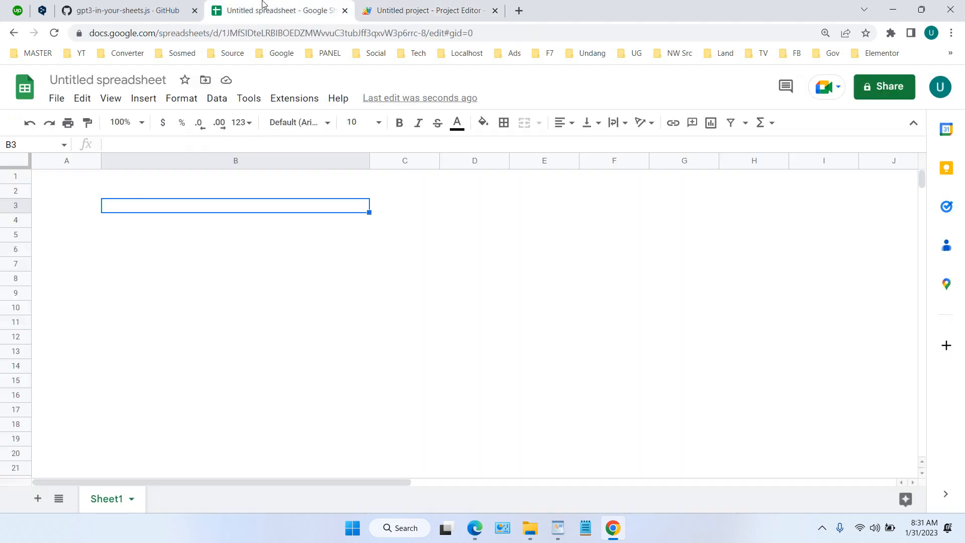
pyautogui.click(154, 82)
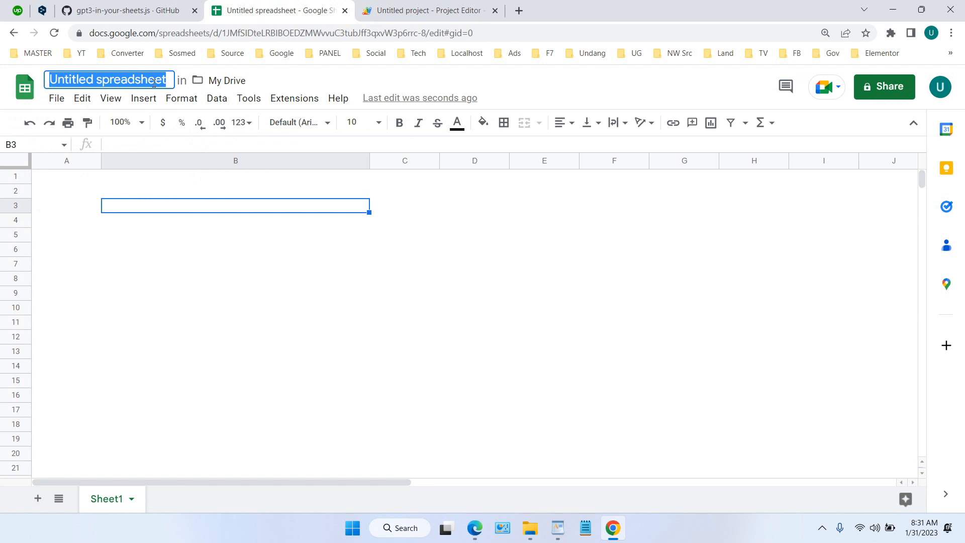
pyautogui.write('y OP')
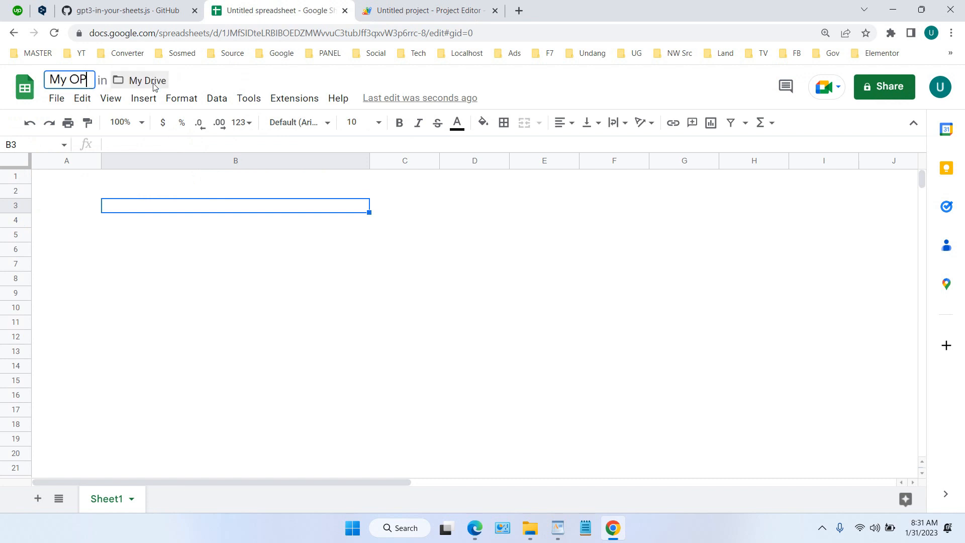
pyautogui.press('BackSpace')
pyautogui.write('pen AI')
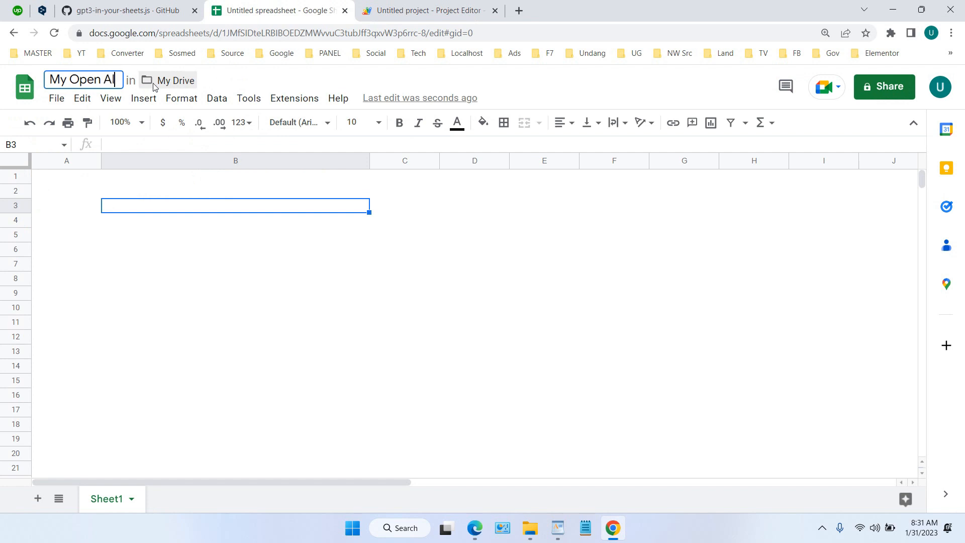
pyautogui.press('Return')
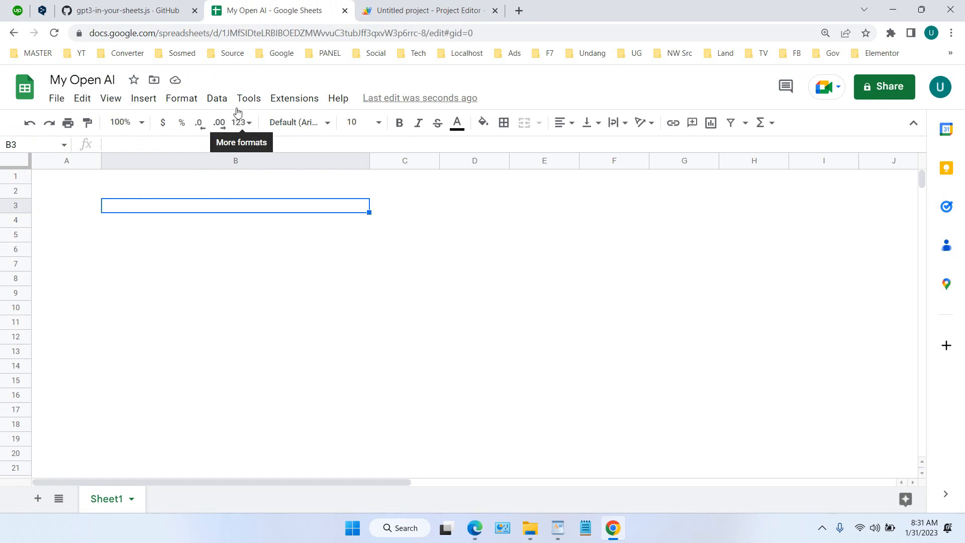
# Rename the Apps Script project as OPENAI-CONNECT and delete all the default code in Code.gs.
pyautogui.hotkey('ctrl', 'Tab')
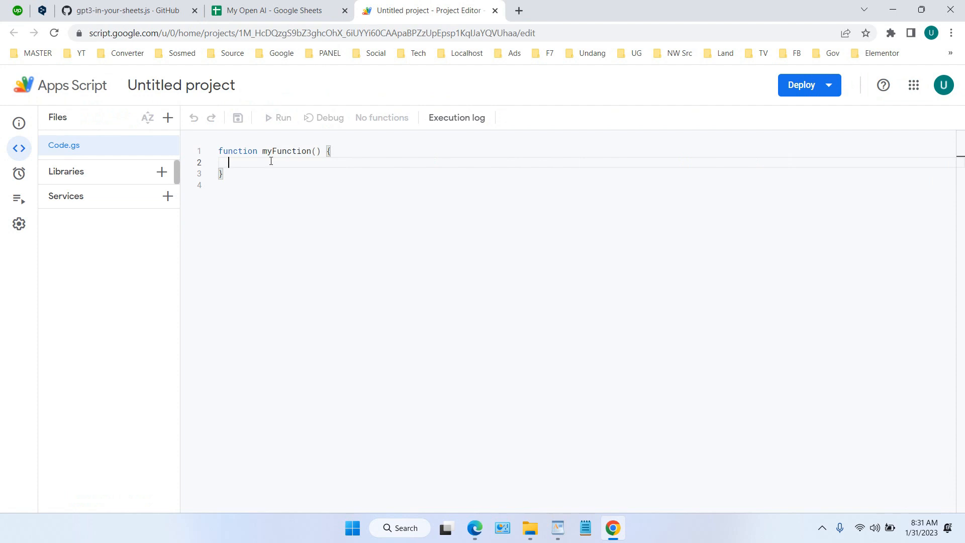
pyautogui.click(201, 86)
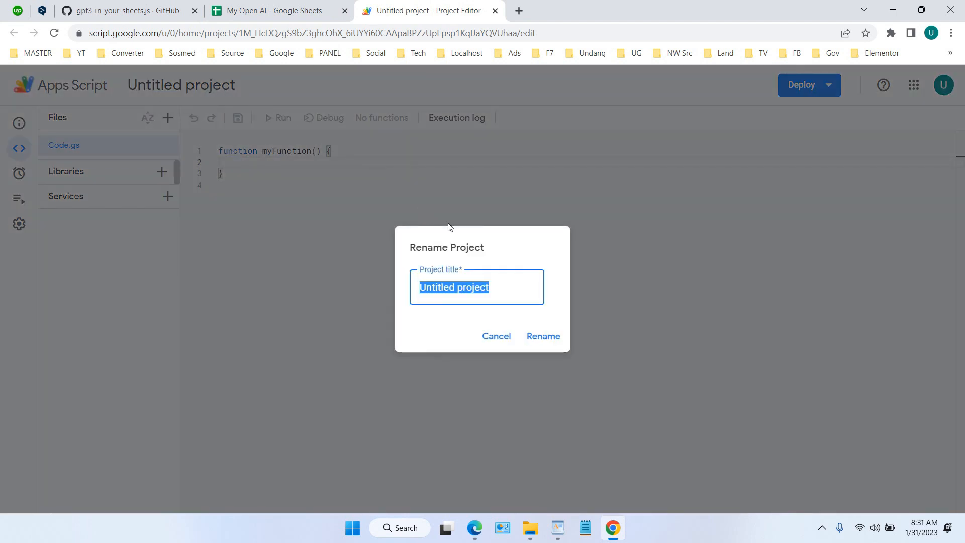
pyautogui.write('OPENAI')
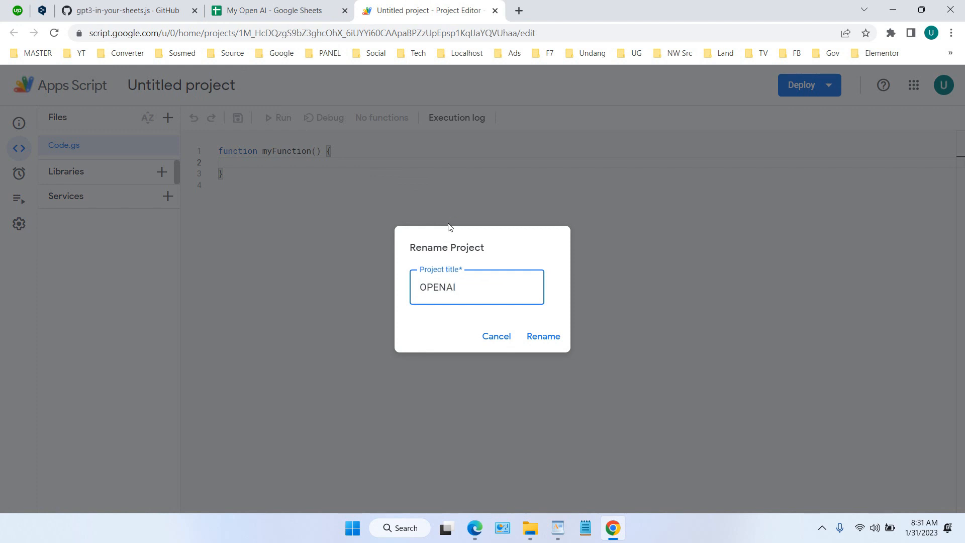
pyautogui.write('-CONNECT')
pyautogui.click(550, 339)
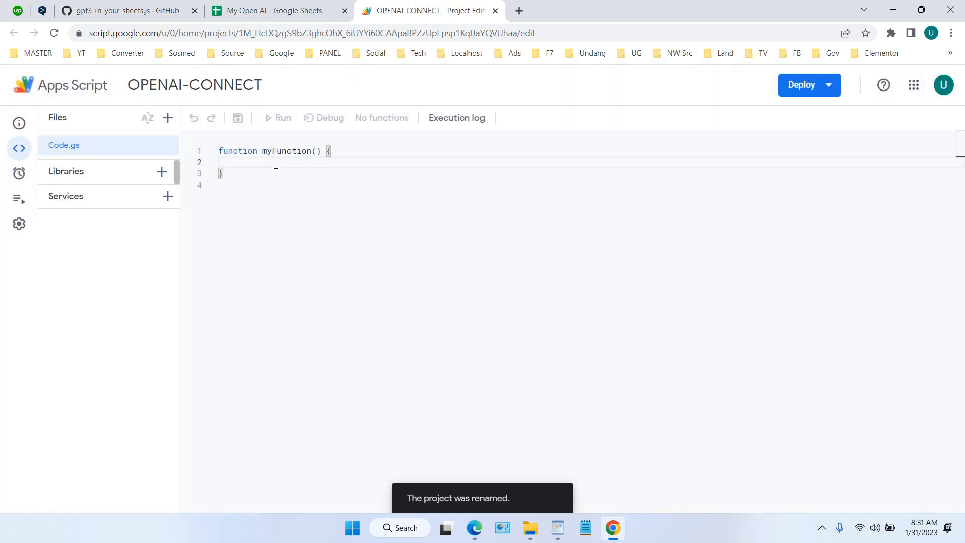
pyautogui.hotkey('ctrl', 'a')
pyautogui.press('Delete')
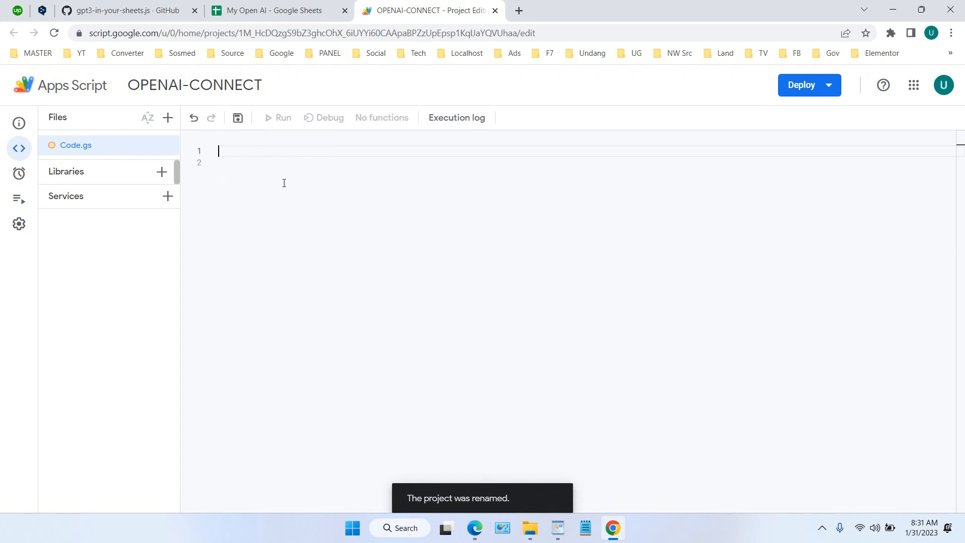
# Open the raw version of the gpt3-in-your-sheets.js gist and copy its entire code.
pyautogui.click(154, 11)
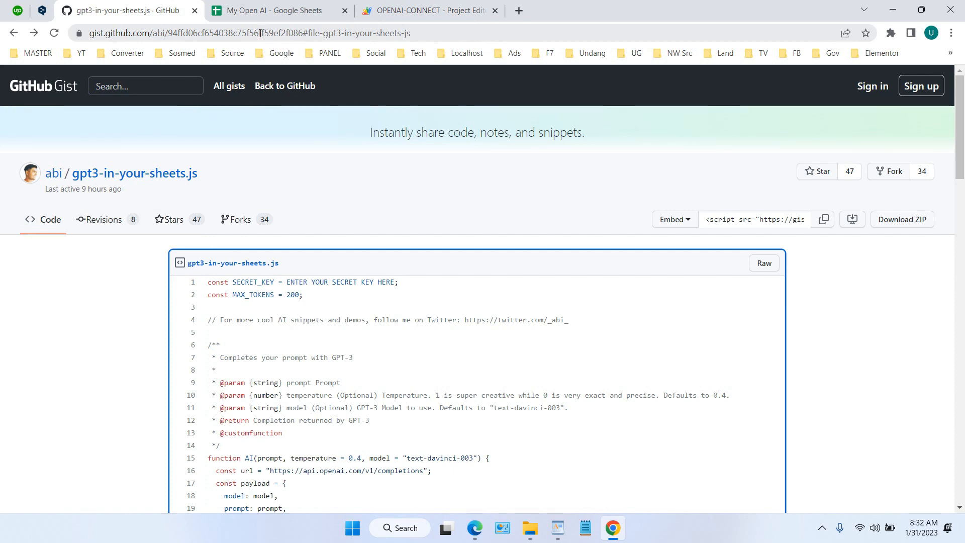
pyautogui.scroll(-4, 374, 173)
pyautogui.scroll(4, 292, 278)
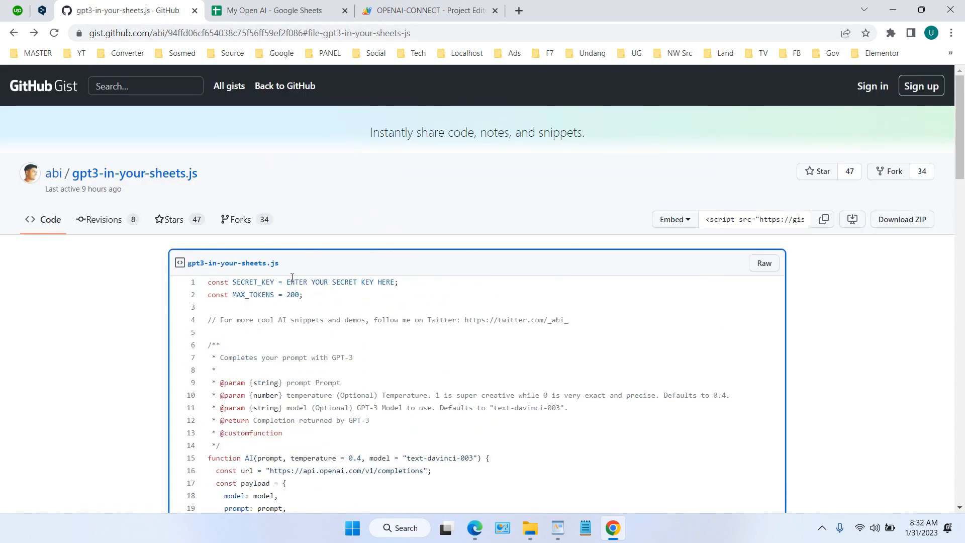
pyautogui.scroll(-4, 297, 266)
pyautogui.scroll(2, 278, 236)
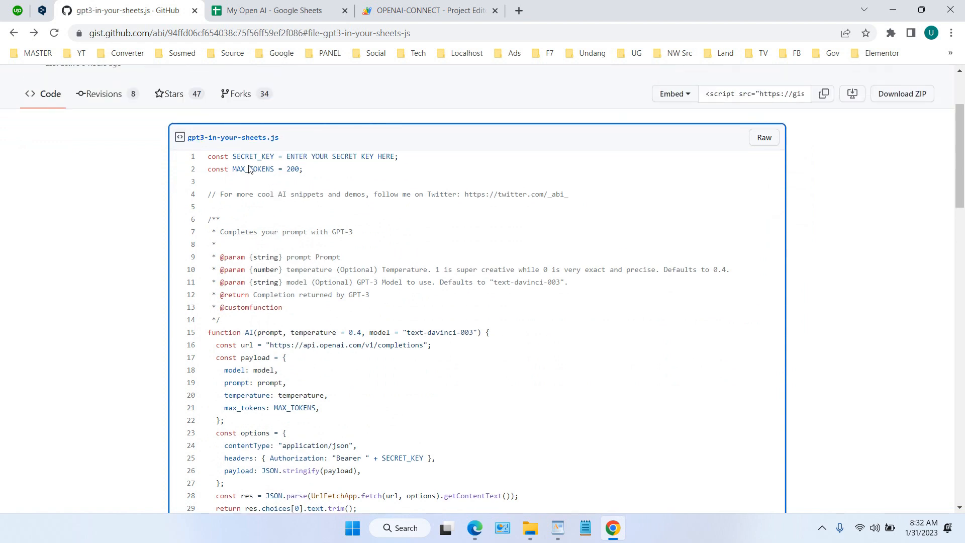
pyautogui.click(764, 139)
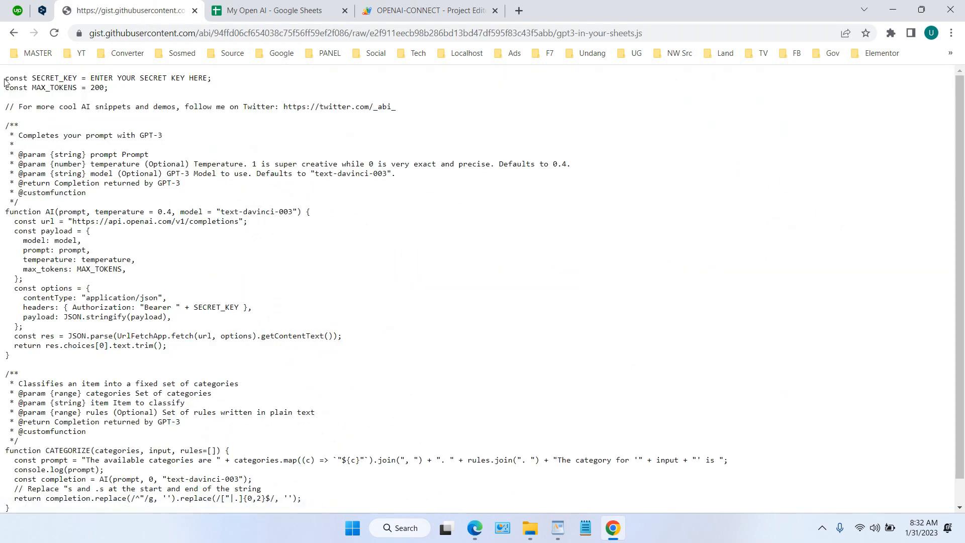
pyautogui.moveTo(4, 80); pyautogui.dragTo(342, 538)
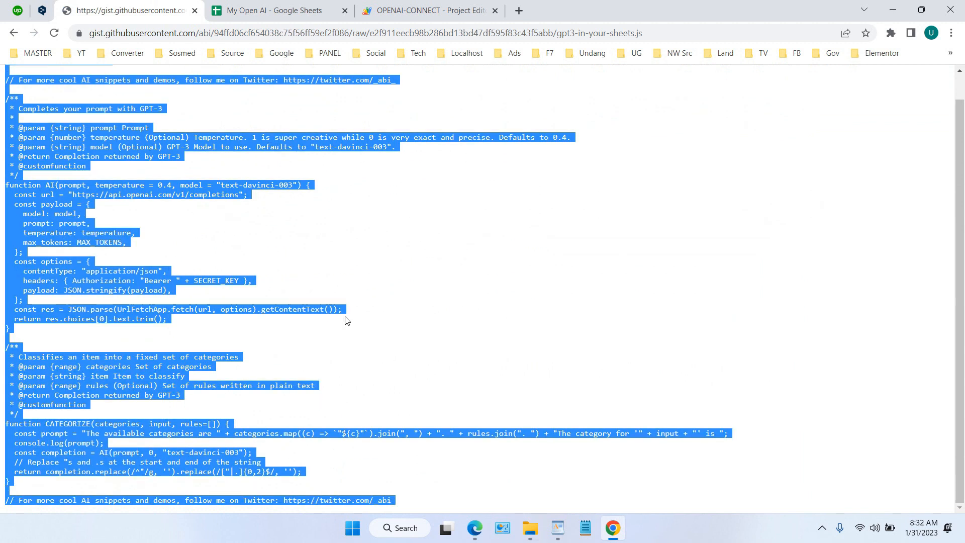
pyautogui.scroll(1, 345, 320)
pyautogui.rightClick(122, 171)
pyautogui.click(133, 184)
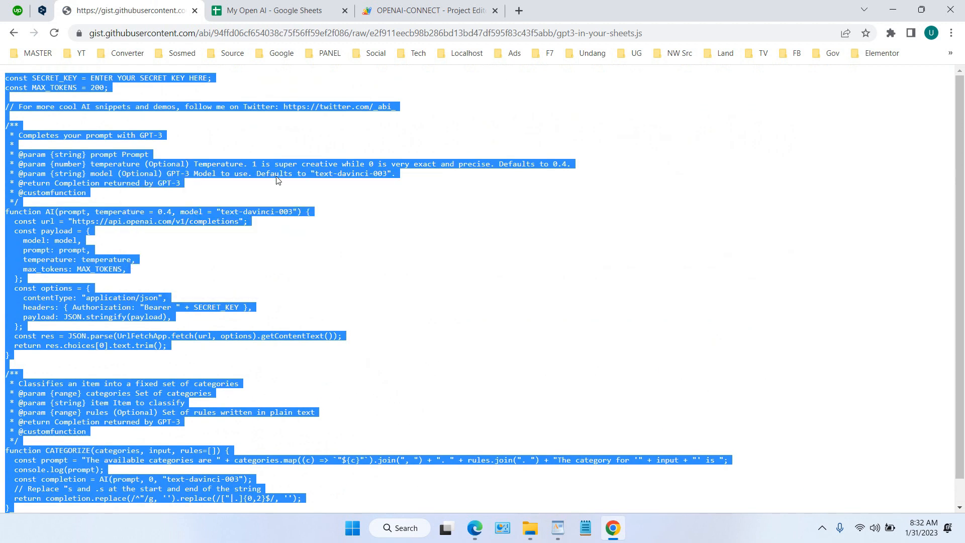
pyautogui.scroll(-1, 297, 173)
pyautogui.scroll(1, 307, 168)
# Paste the copied gist code into the empty Code.gs file of the OPENAI-CONNECT project.
pyautogui.click(416, 15)
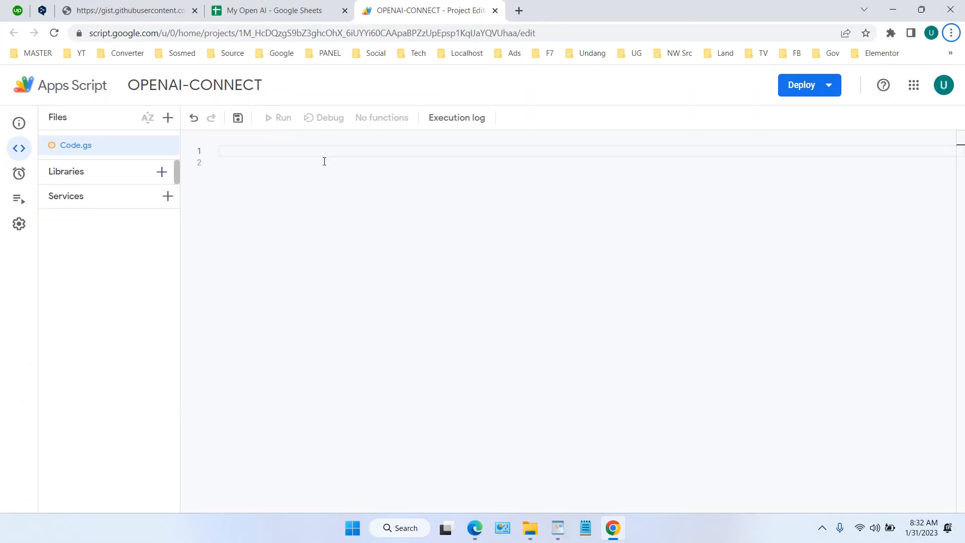
pyautogui.click(315, 159)
pyautogui.click(311, 154)
pyautogui.hotkey('ctrl', 'v')
pyautogui.scroll(10, 407, 266)
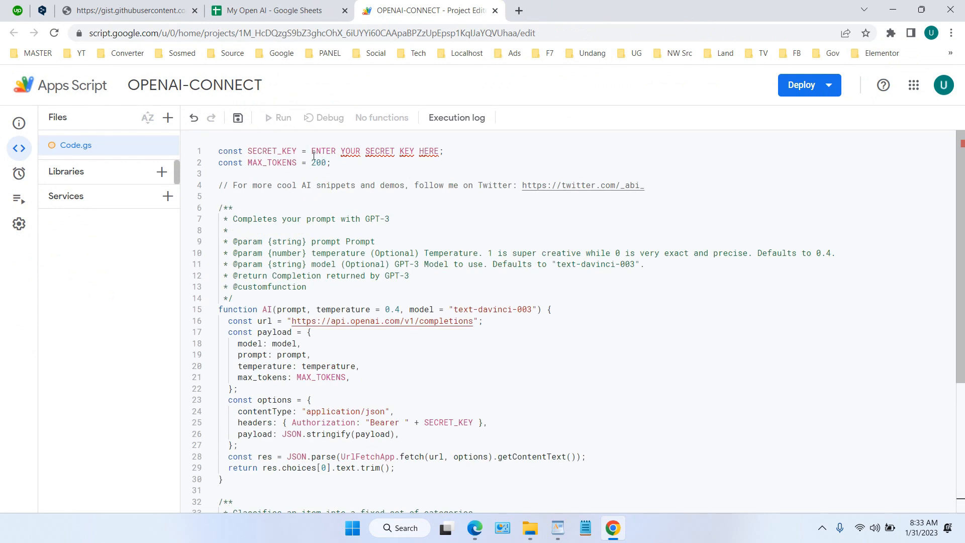
# Replace the ENTER YOUR SECRET KEY HERE placeholder on line 1 with an empty pair of double quotes.
pyautogui.moveTo(311, 151); pyautogui.dragTo(439, 151)
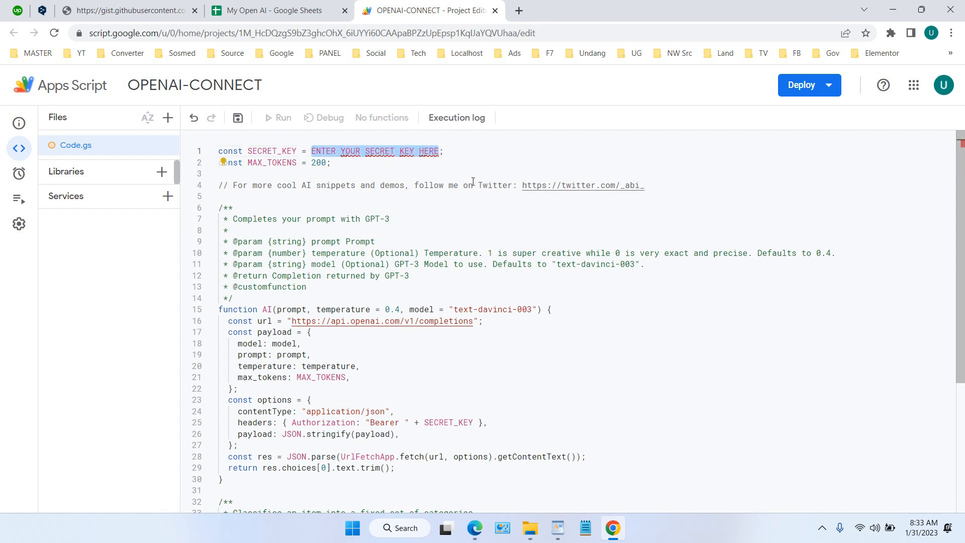
pyautogui.write('""')
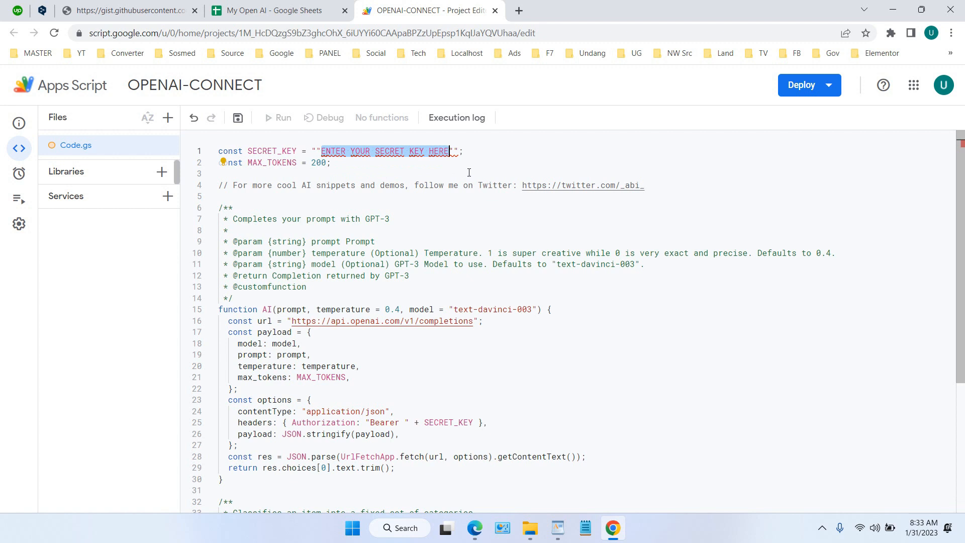
pyautogui.press('BackSpace')
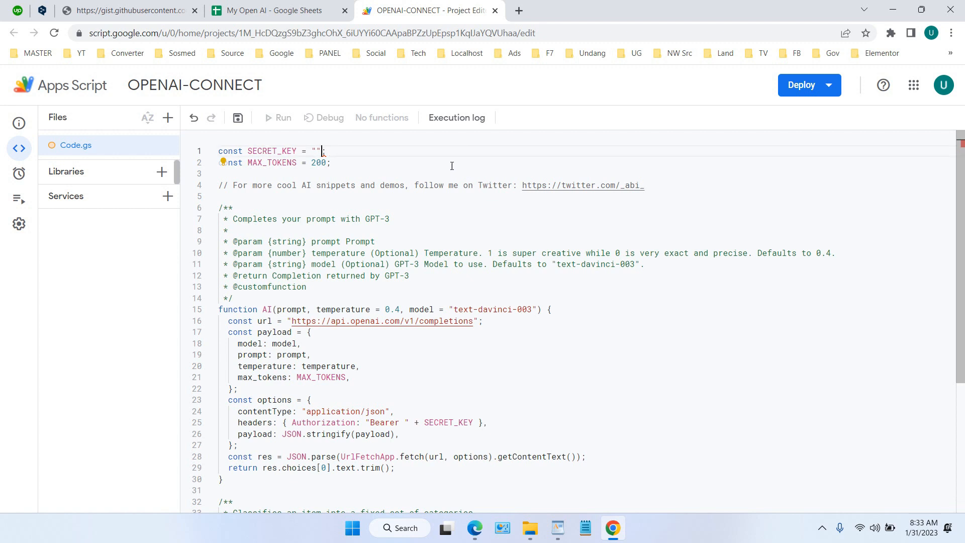
pyautogui.click(318, 151)
# Switch to Microsoft Edge, generate a new secret key on the OpenAI API keys page and copy it.
pyautogui.click(475, 528)
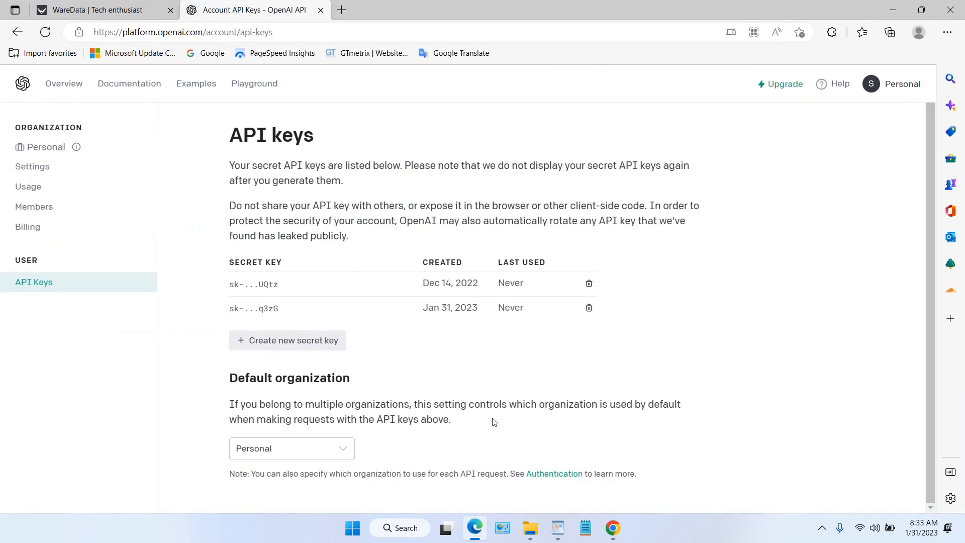
pyautogui.click(307, 39)
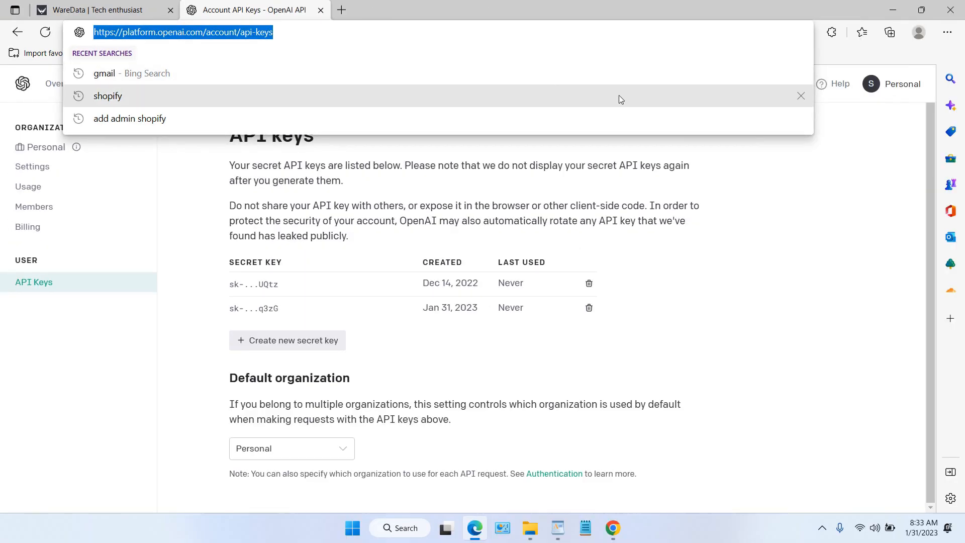
pyautogui.click(915, 199)
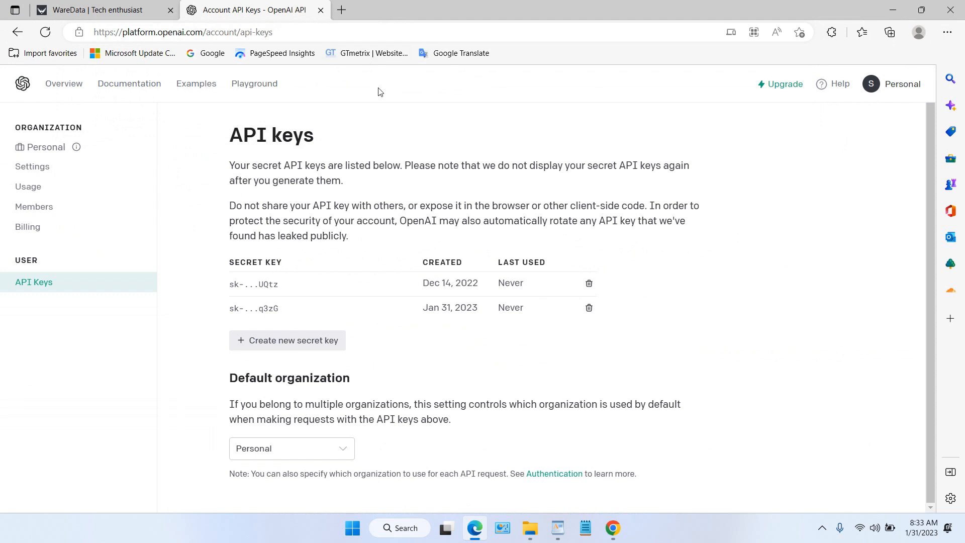
pyautogui.click(893, 95)
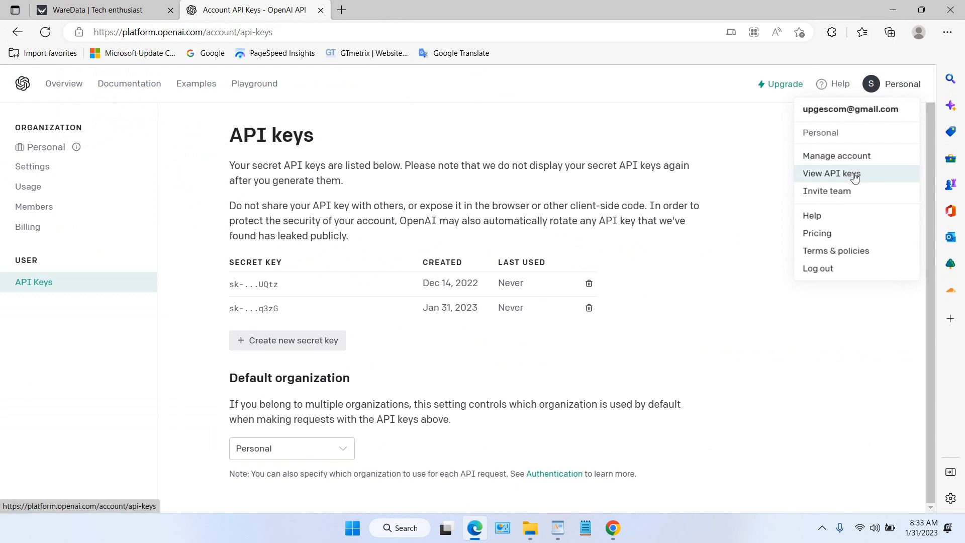
pyautogui.click(669, 330)
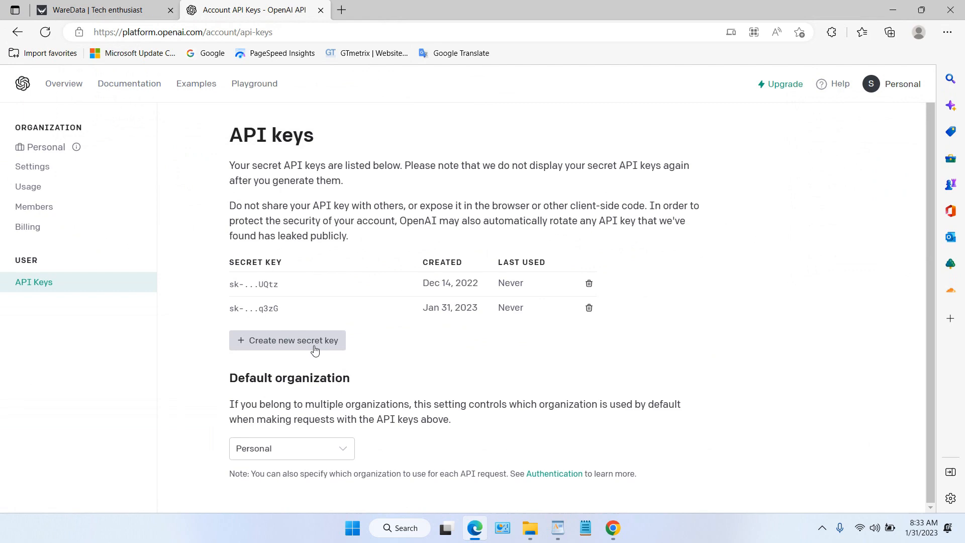
pyautogui.click(315, 350)
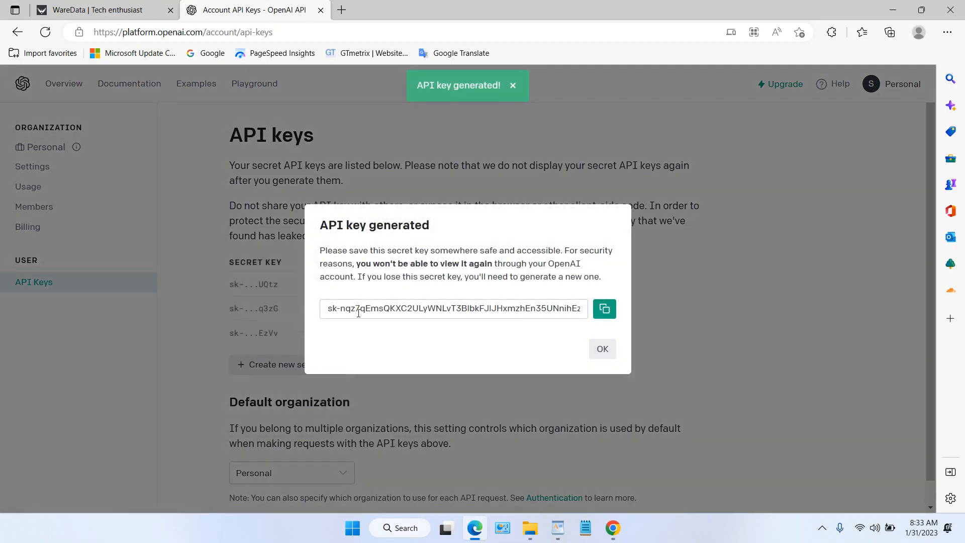
pyautogui.click(606, 309)
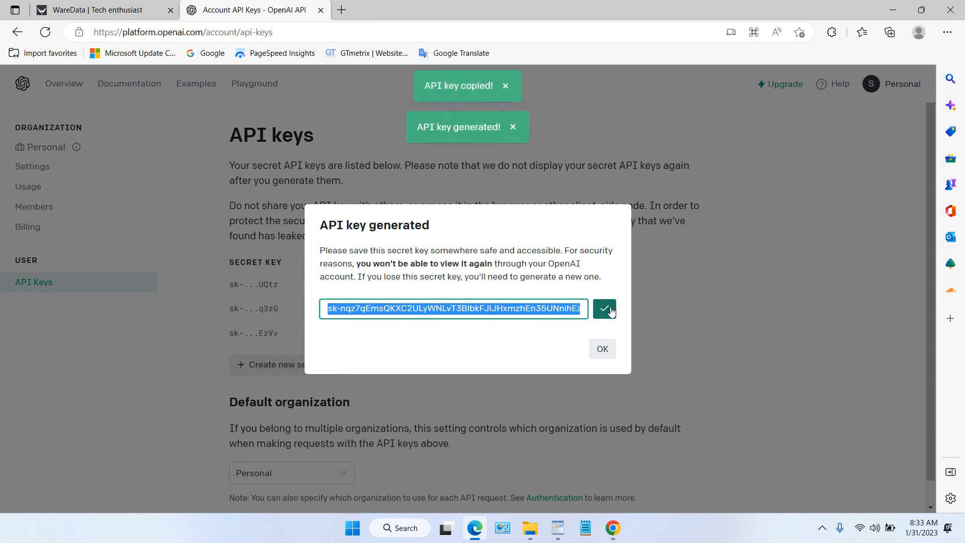
pyautogui.click(603, 351)
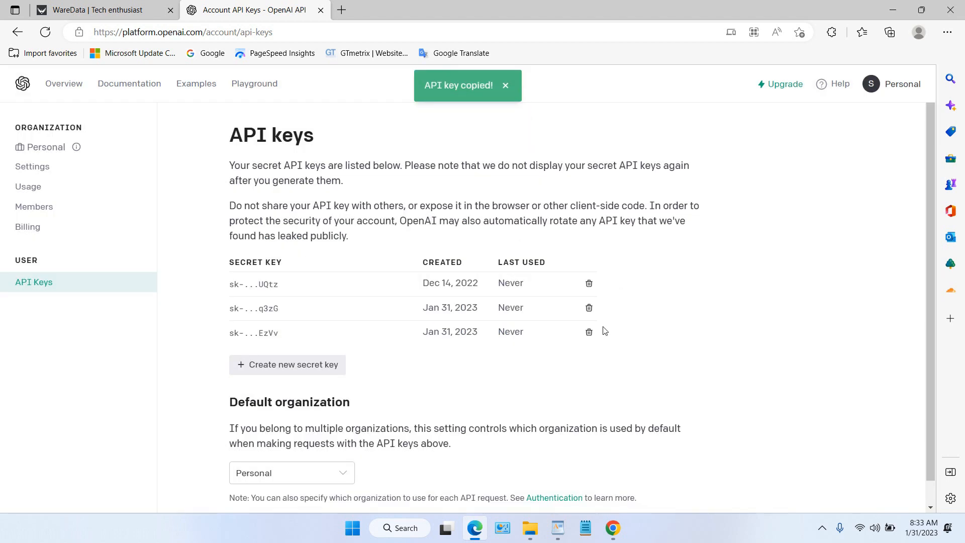
# Switch back to Chrome, paste the API key between the SECRET_KEY quotes in Code.gs and save the project.
pyautogui.click(612, 527)
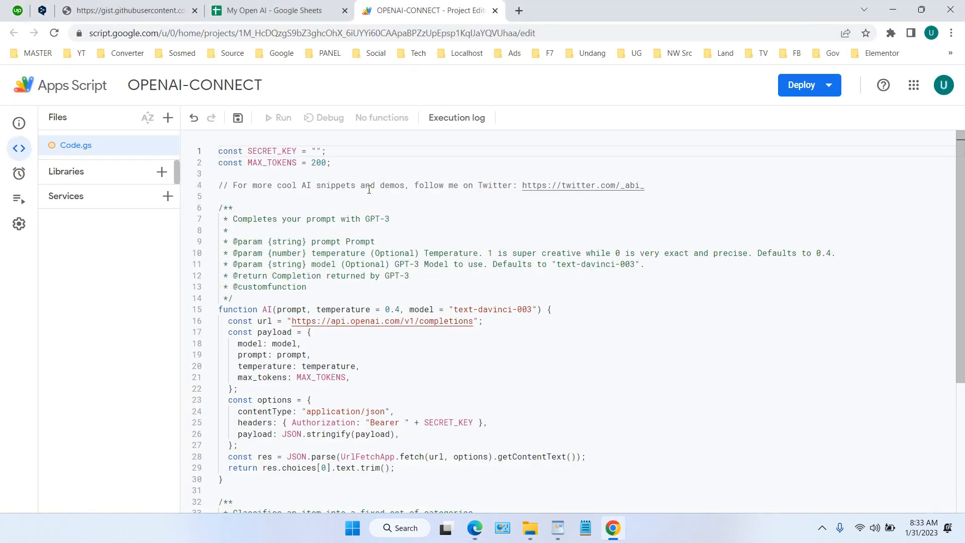
pyautogui.hotkey('ctrl', 'v')
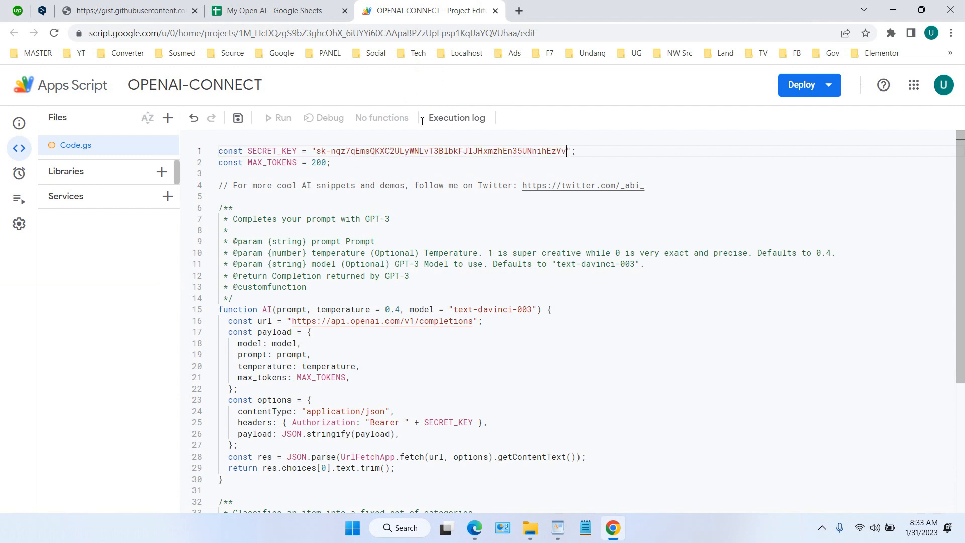
pyautogui.click(238, 120)
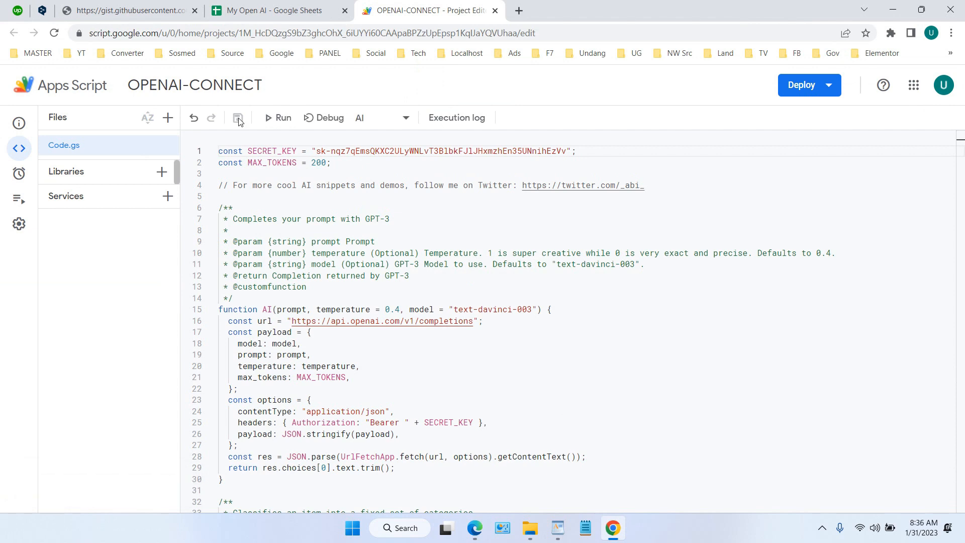
# Return to the My Open AI spreadsheet and enter =AI("explain in short about operating system") in cell B3.
pyautogui.click(269, 11)
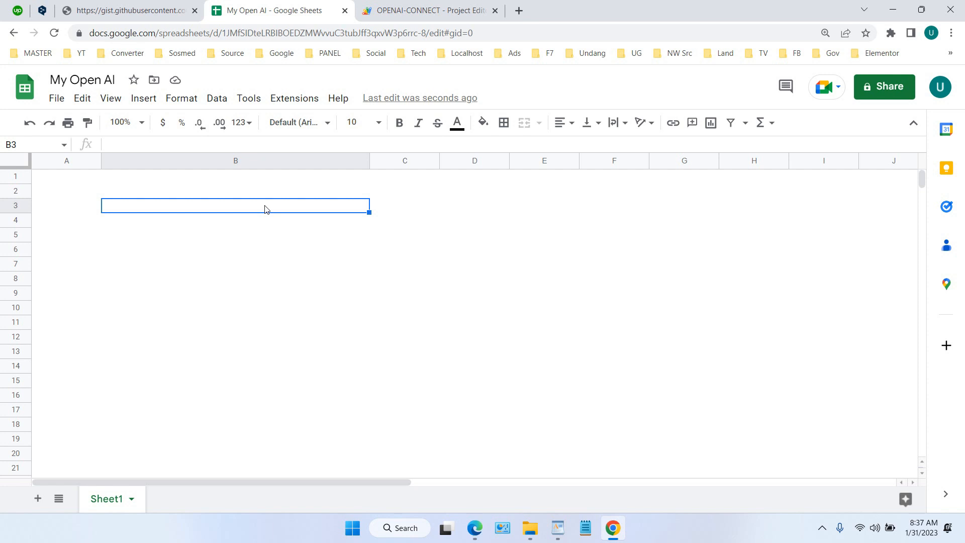
pyautogui.write('=AI')
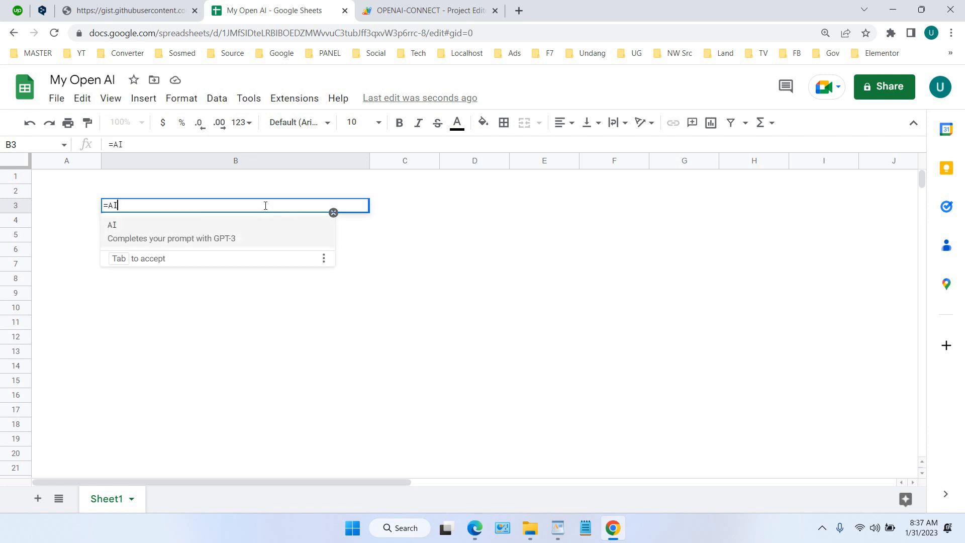
pyautogui.write('(')
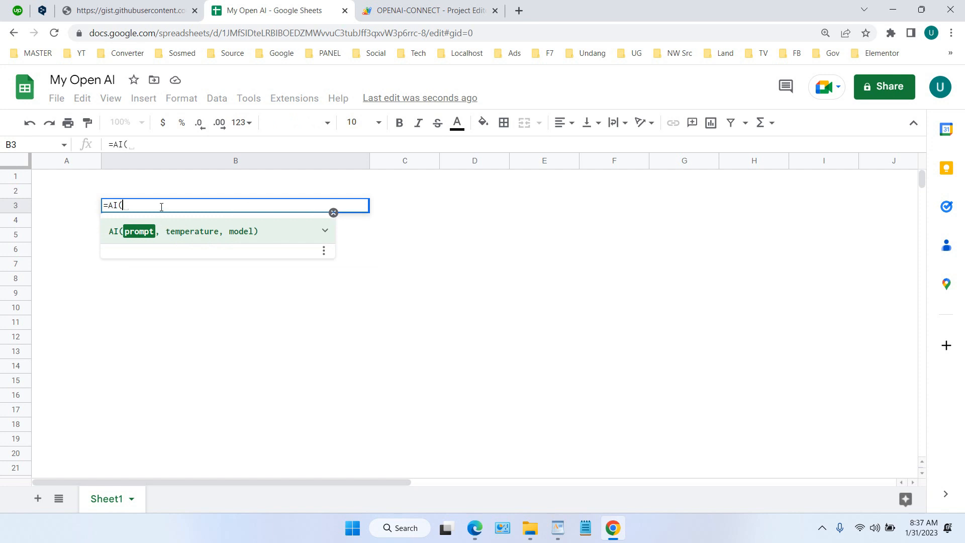
pyautogui.write('"')
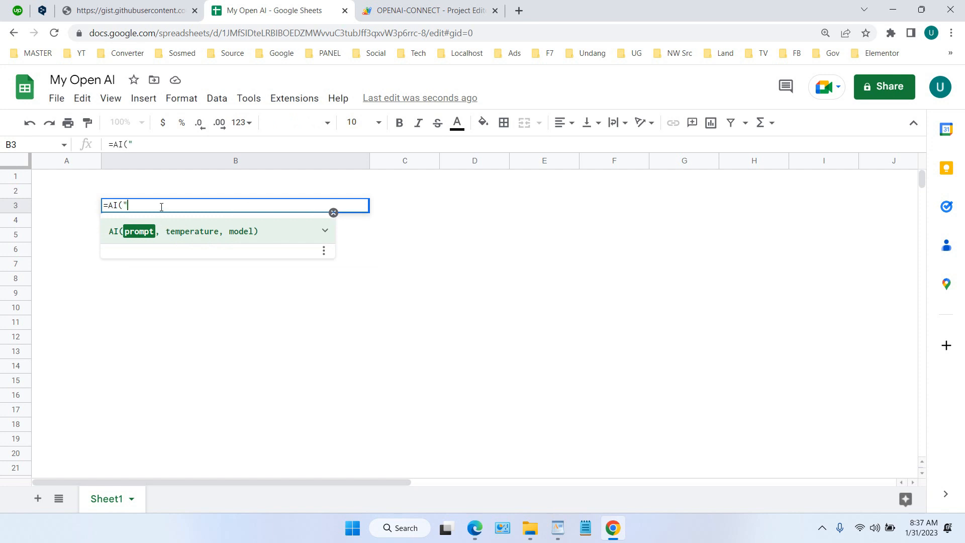
pyautogui.write('explaij')
pyautogui.press('BackSpace')
pyautogui.write('n in short ')
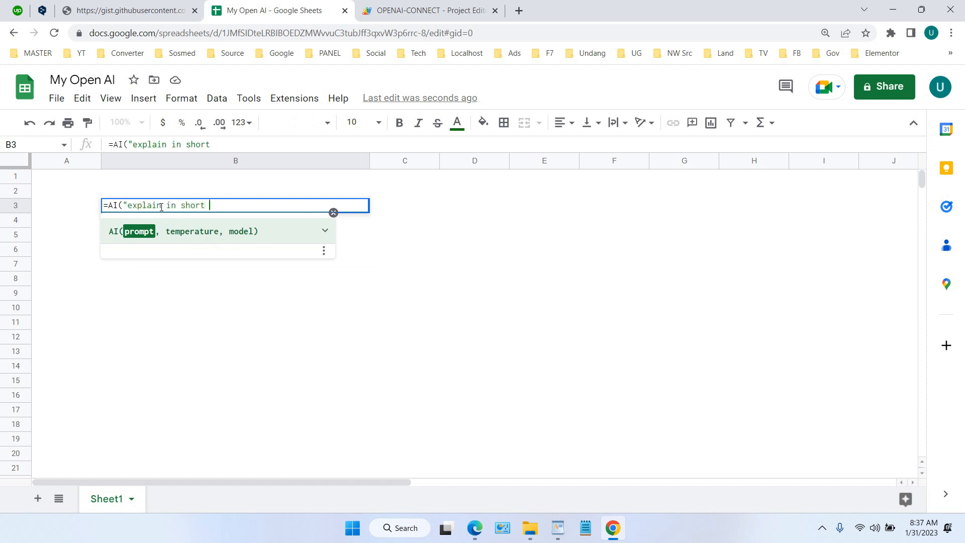
pyautogui.write('about op')
pyautogui.write('e')
pyautogui.press('BackSpace')
pyautogui.write('operating syste')
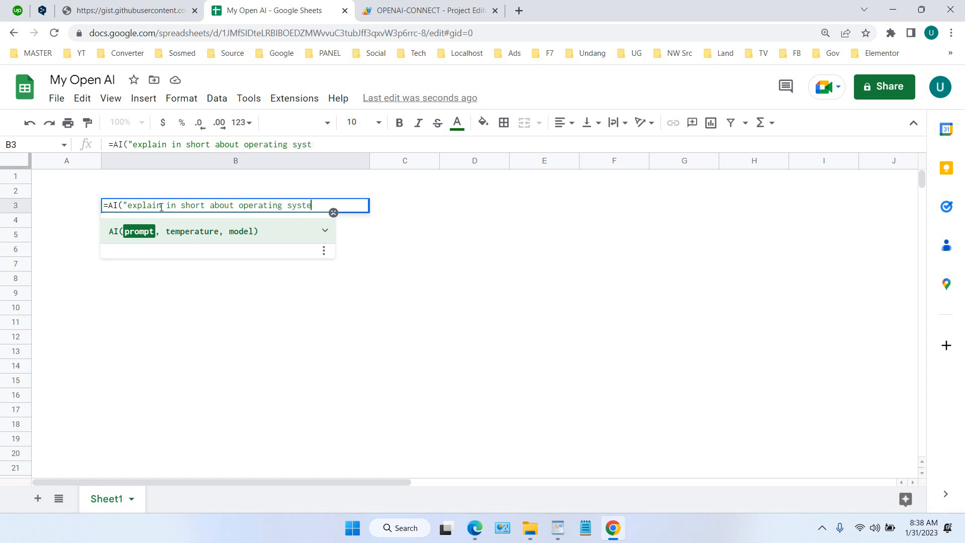
pyautogui.write('m")')
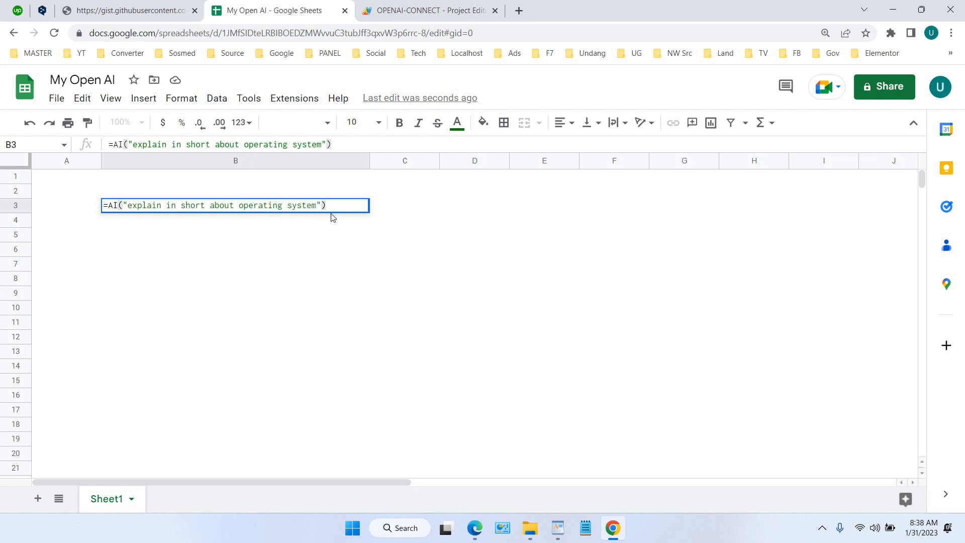
pyautogui.press('Tab')
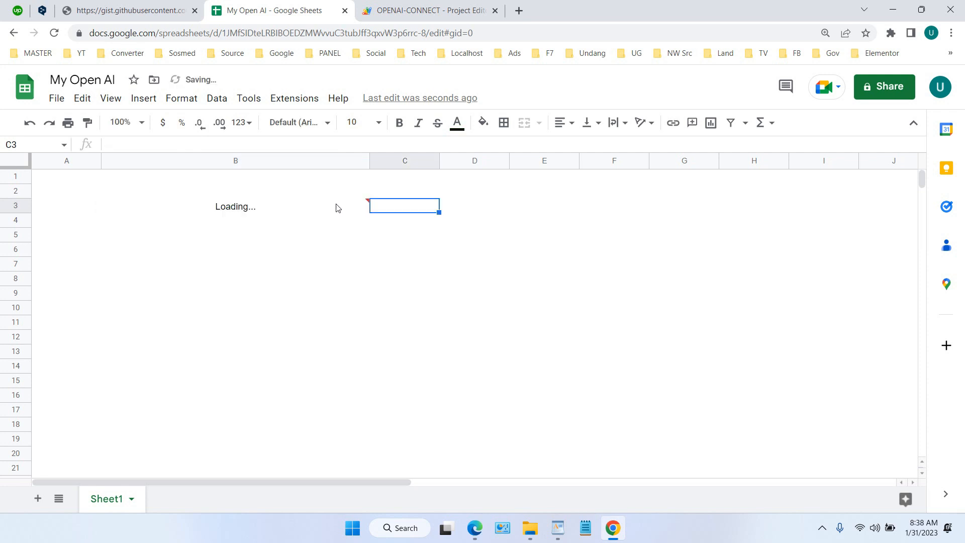
pyautogui.moveTo(298, 216)
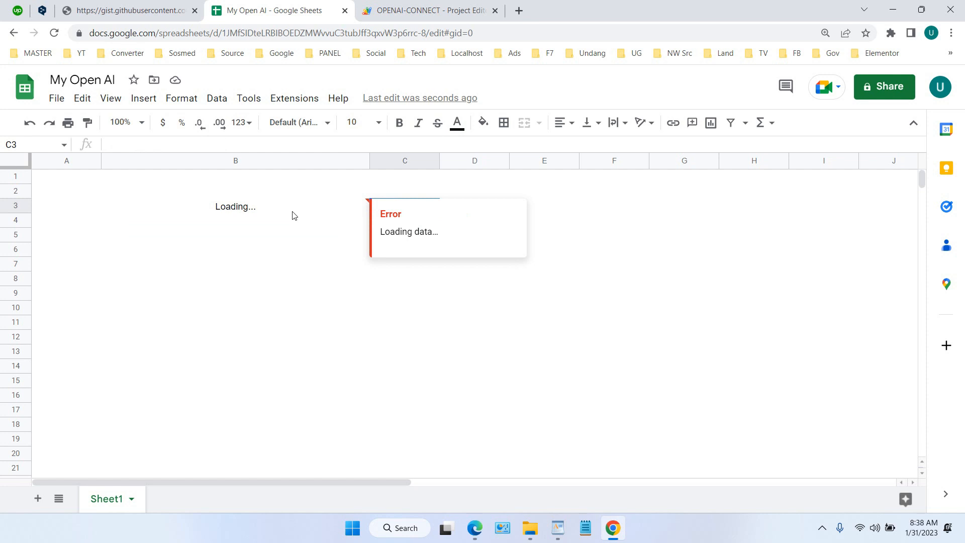
# Copy the AI formula text from cell B3 and paste it into the empty cell B4.
pyautogui.click(162, 226)
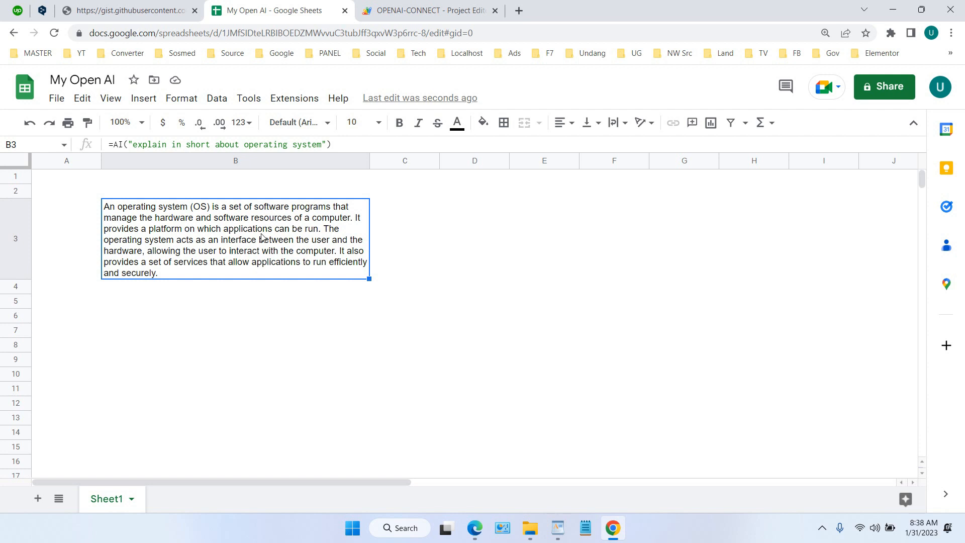
pyautogui.moveTo(359, 145); pyautogui.dragTo(148, 156)
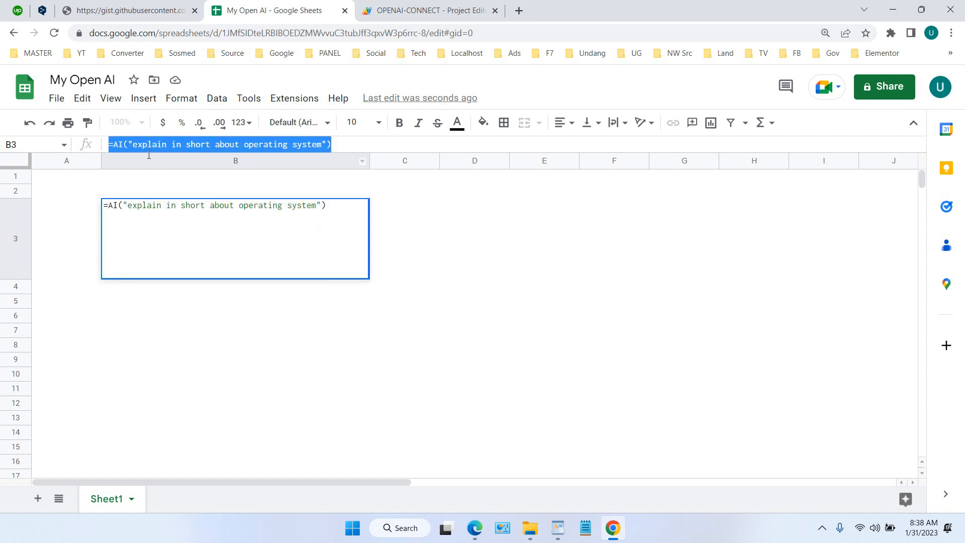
pyautogui.rightClick(169, 144)
pyautogui.click(198, 189)
pyautogui.press('Tab')
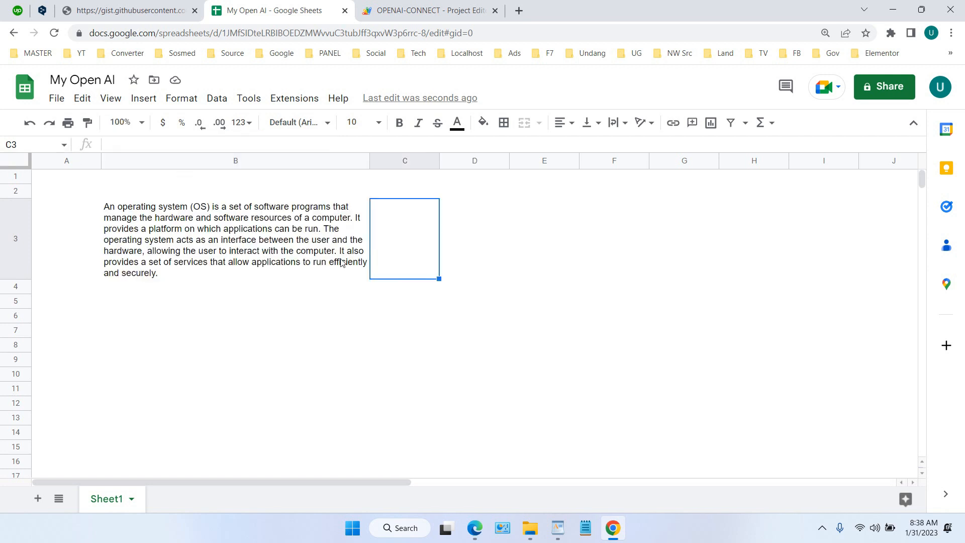
pyautogui.click(188, 302)
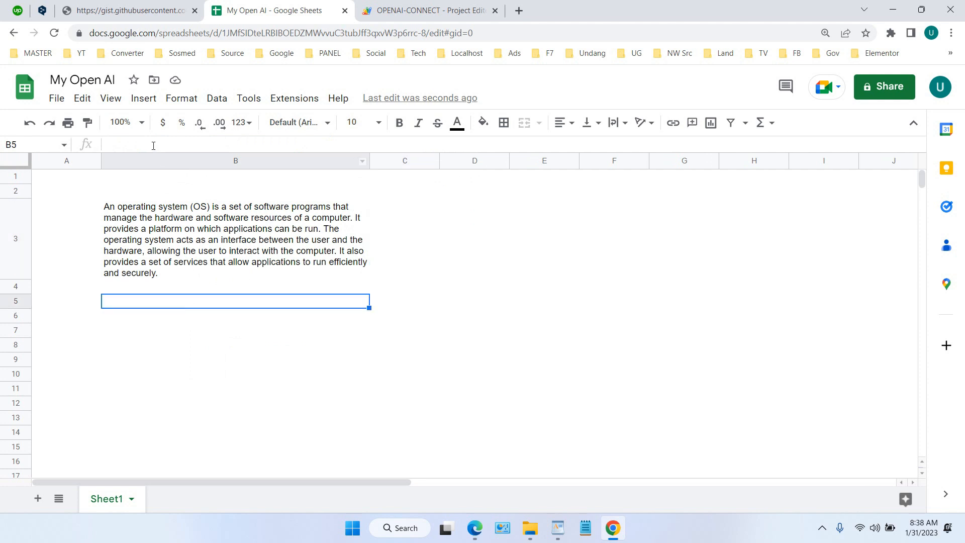
pyautogui.click(169, 232)
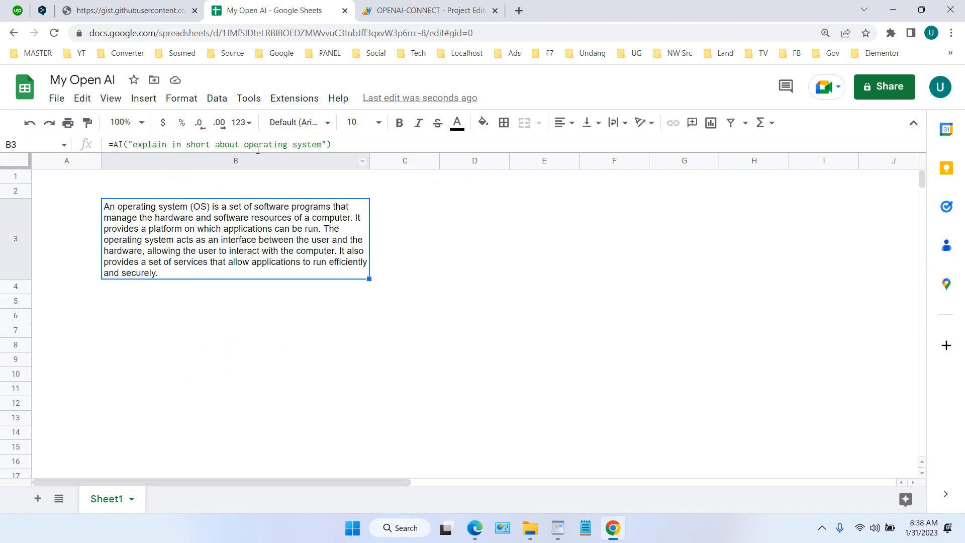
pyautogui.rightClick(168, 145)
pyautogui.click(200, 193)
pyautogui.press('Tab')
pyautogui.press('Return')
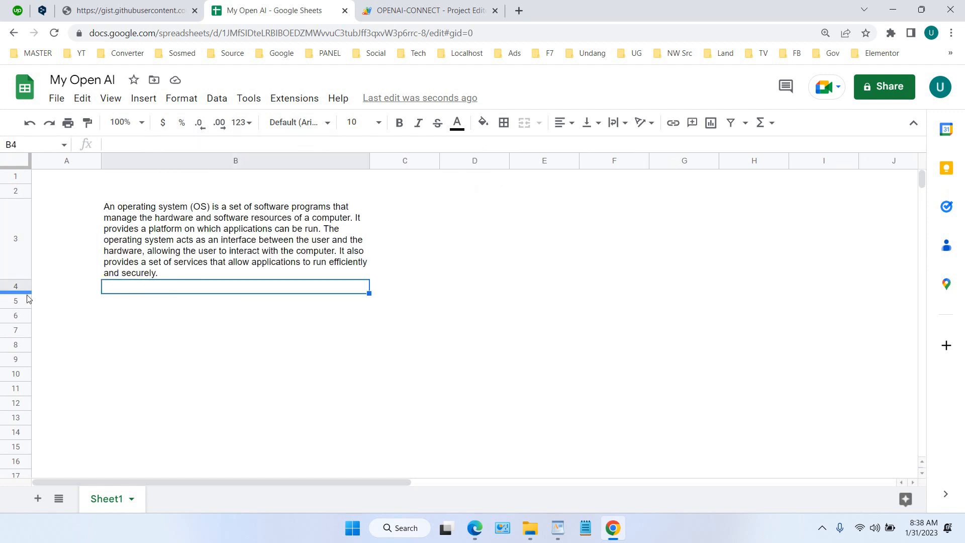
pyautogui.click(139, 140)
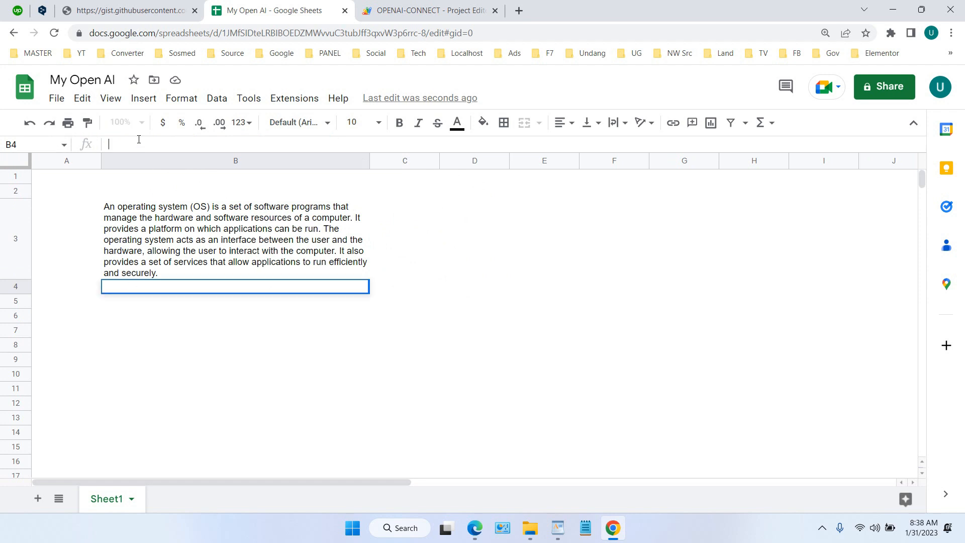
pyautogui.write('=AI("explain in short about operating system")')
# Add a temperature argument of 1 after the prompt in cell B4's AI formula.
pyautogui.click(327, 145)
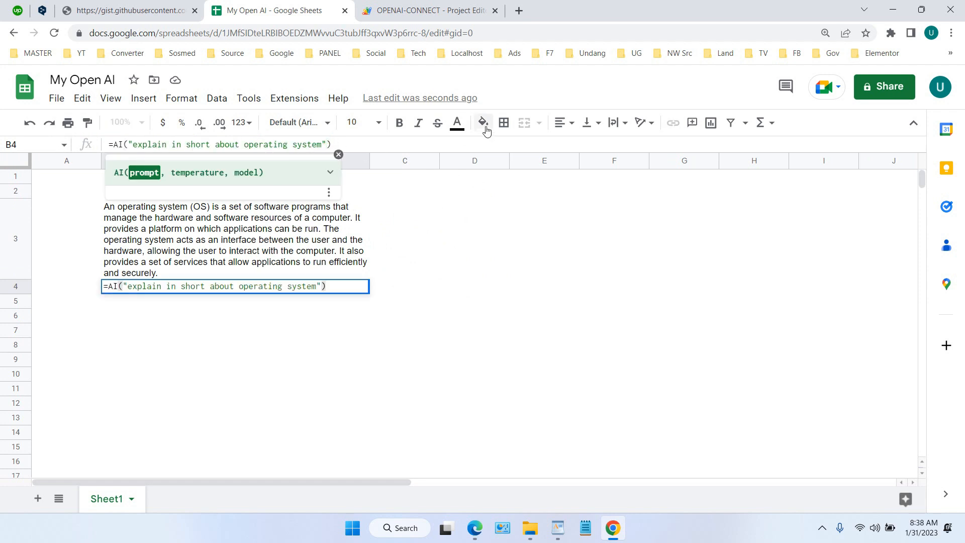
pyautogui.write(',')
pyautogui.press('BackSpace')
pyautogui.write('1')
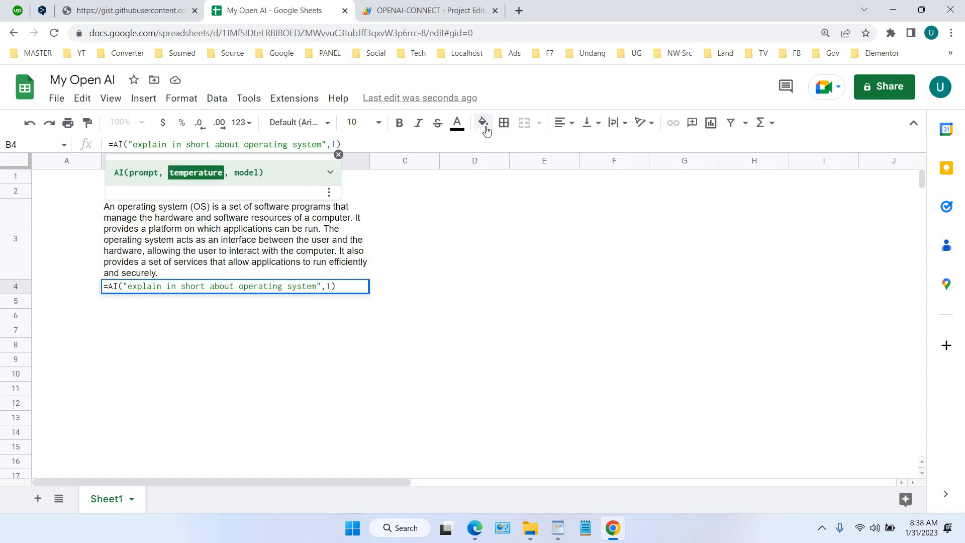
# Add "text-davinci-003", copied from the expanded function help, as the model argument of B4's AI formula and commit the formula.
pyautogui.click(330, 172)
pyautogui.scroll(-2, 214, 282)
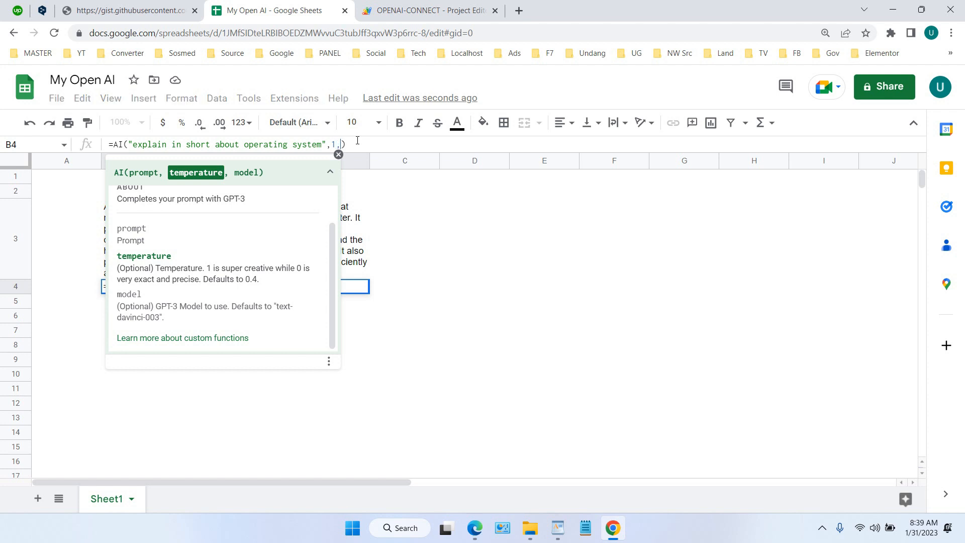
pyautogui.write(',')
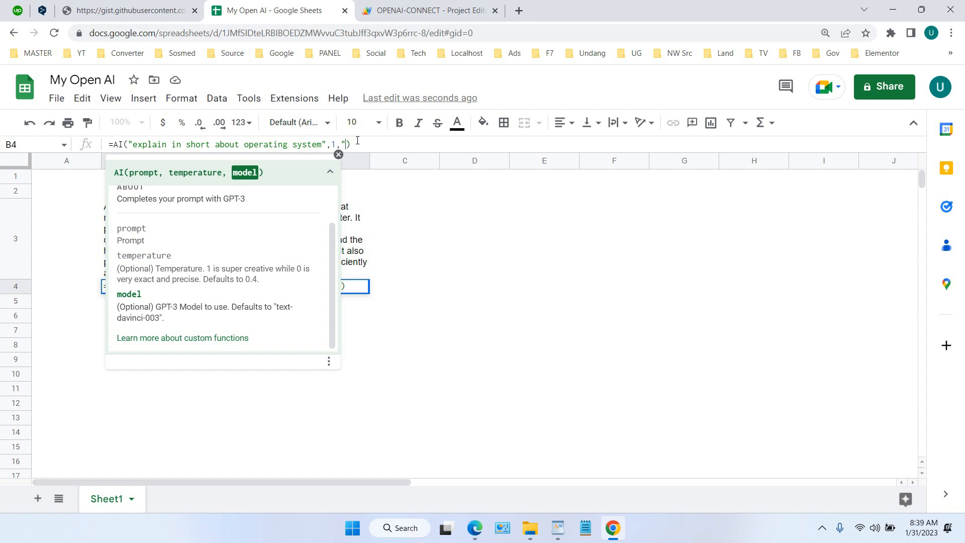
pyautogui.write('""')
pyautogui.click(159, 313)
pyautogui.moveTo(158, 313); pyautogui.dragTo(279, 306)
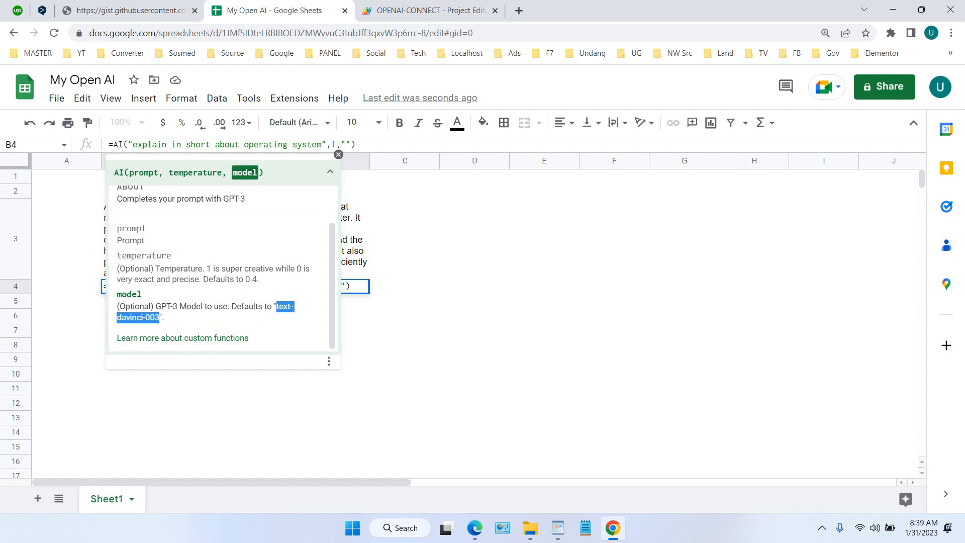
pyautogui.hotkey('ctrl', 'c')
pyautogui.click(346, 144)
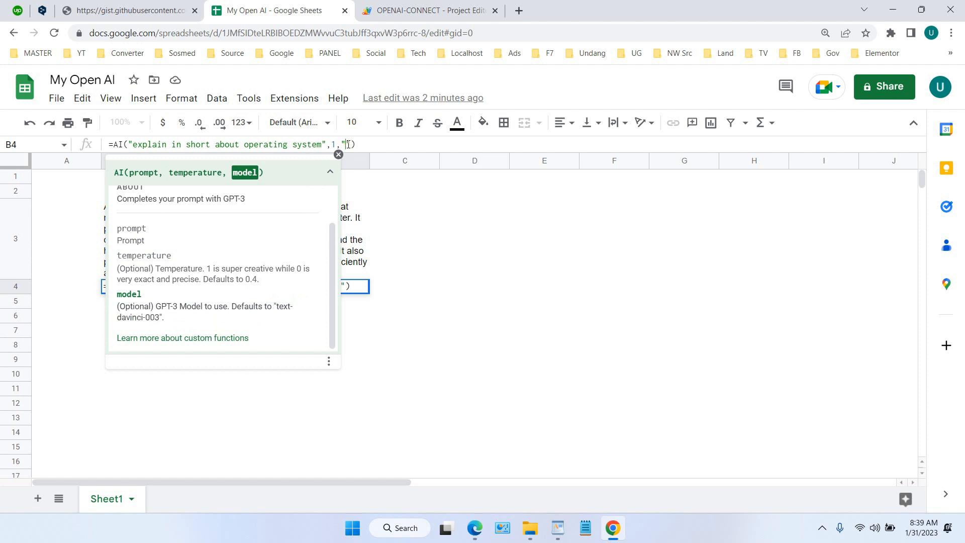
pyautogui.hotkey('ctrl', 'v')
pyautogui.click(433, 144)
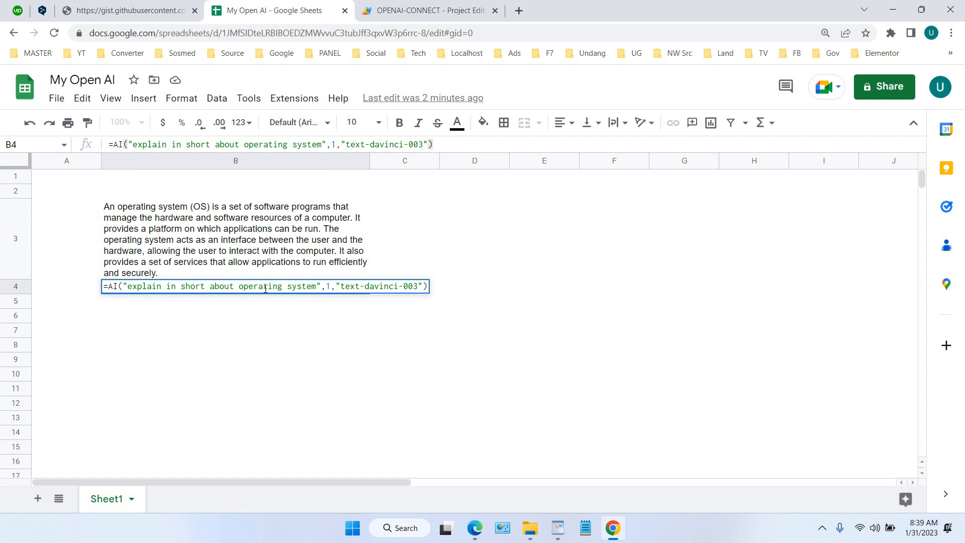
pyautogui.press('Tab')
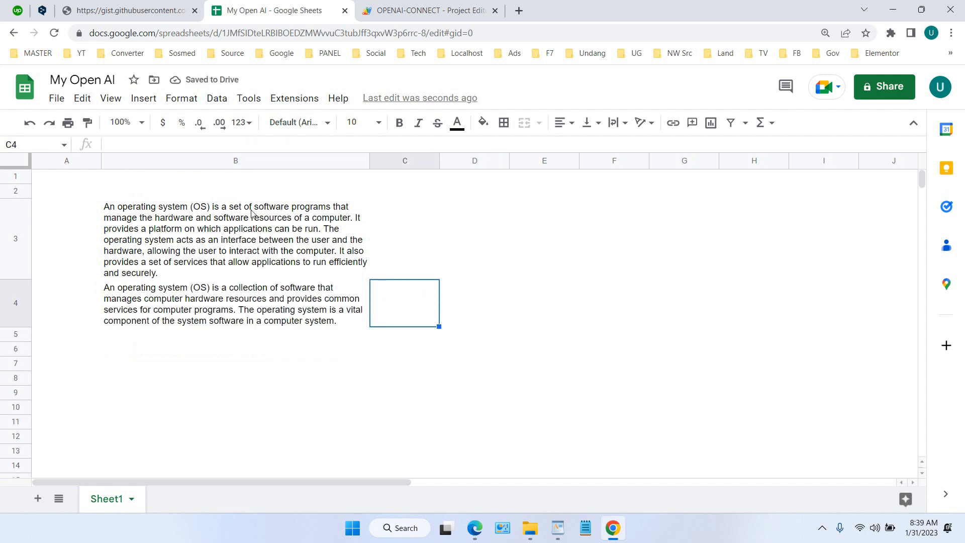
# Compare the formulas and generated operating system explanations in cells B3 and B4.
pyautogui.click(264, 303)
pyautogui.click(256, 226)
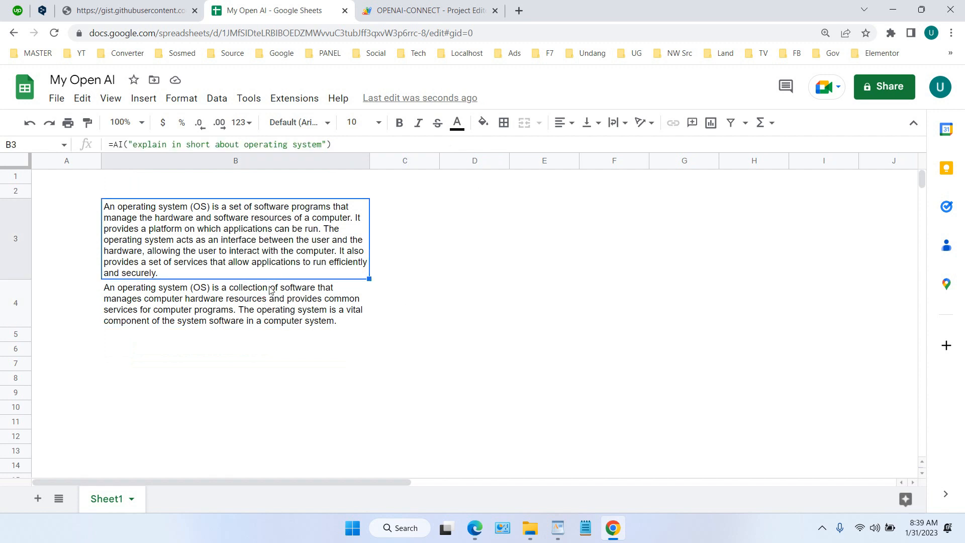
pyautogui.click(277, 306)
pyautogui.click(278, 250)
pyautogui.click(286, 293)
pyautogui.click(280, 247)
pyautogui.click(293, 316)
pyautogui.click(282, 250)
pyautogui.click(287, 311)
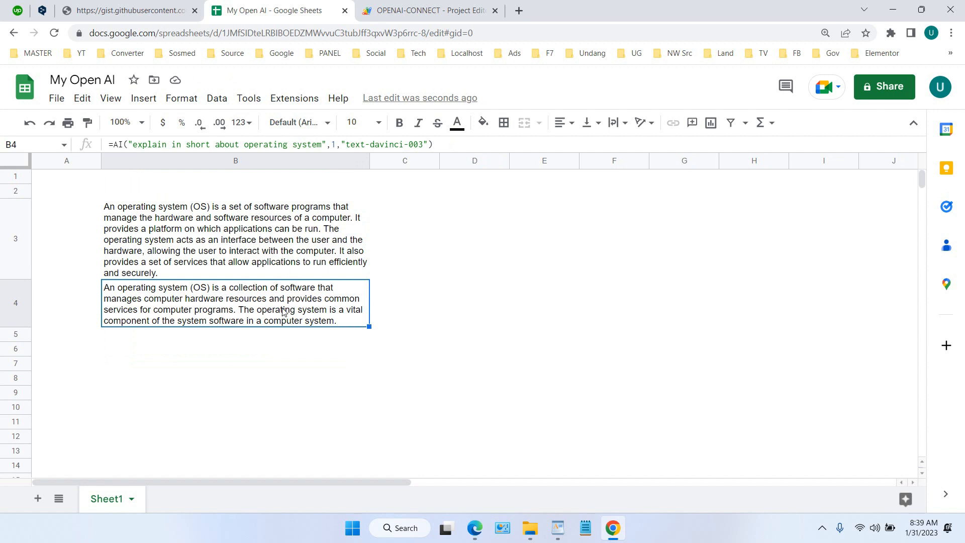